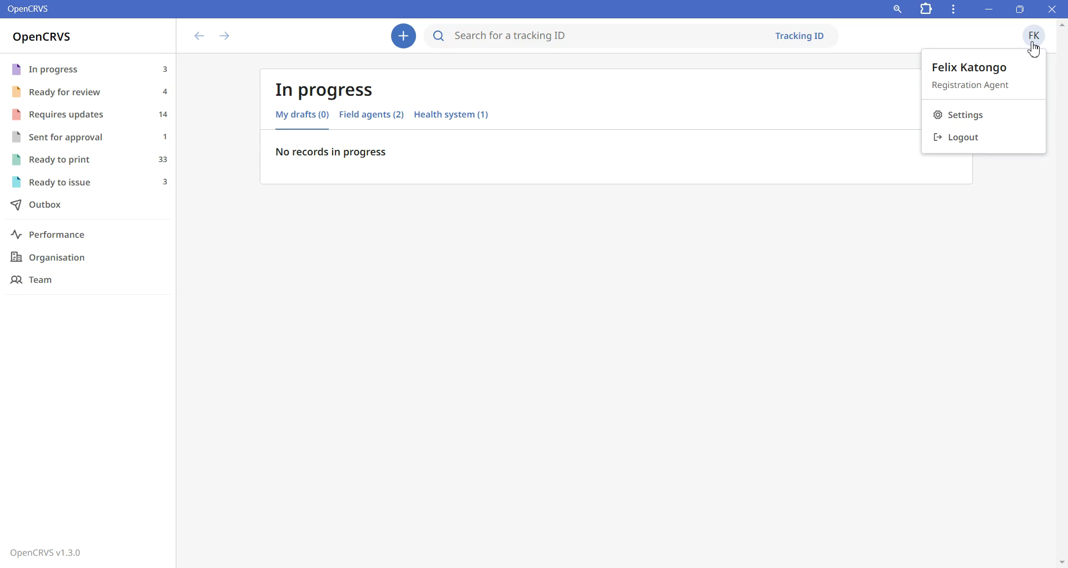
# Step: Start a new declaration with the event type Birth and continue past the introduction to the child's details
pyautogui.click(567, 247)
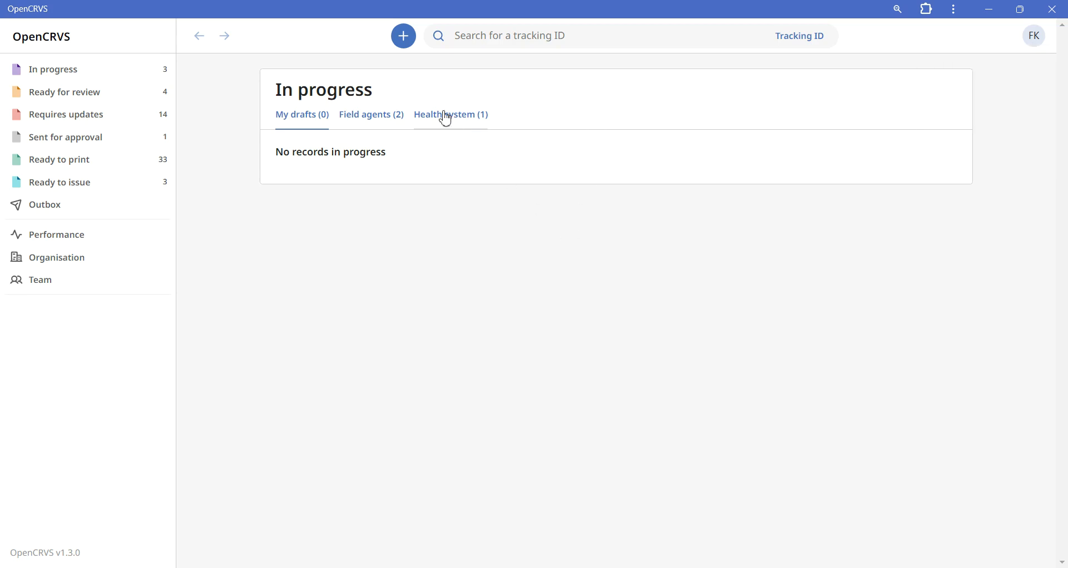
pyautogui.click(406, 44)
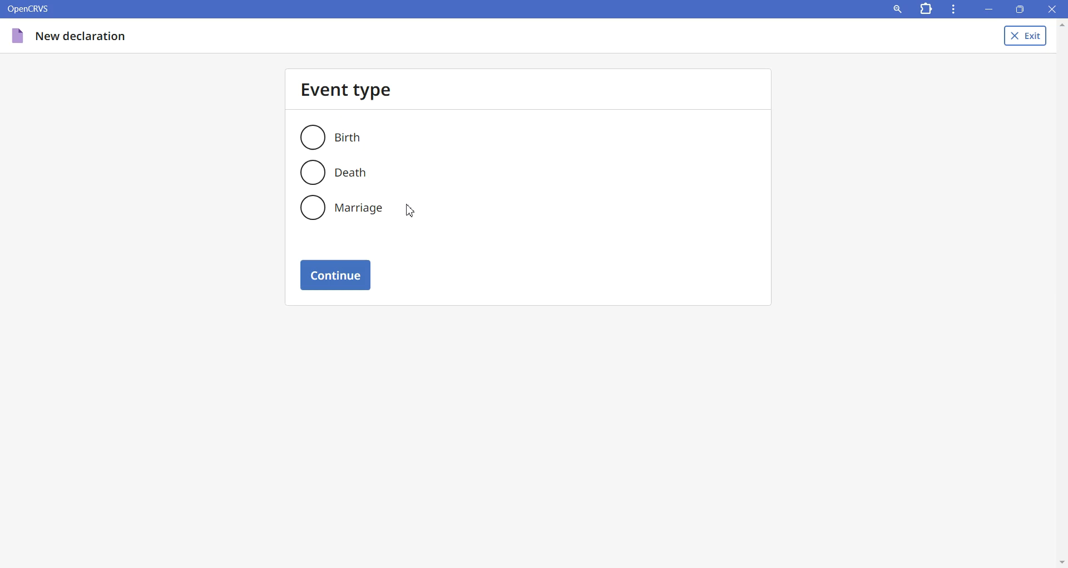
pyautogui.click(350, 145)
pyautogui.click(336, 274)
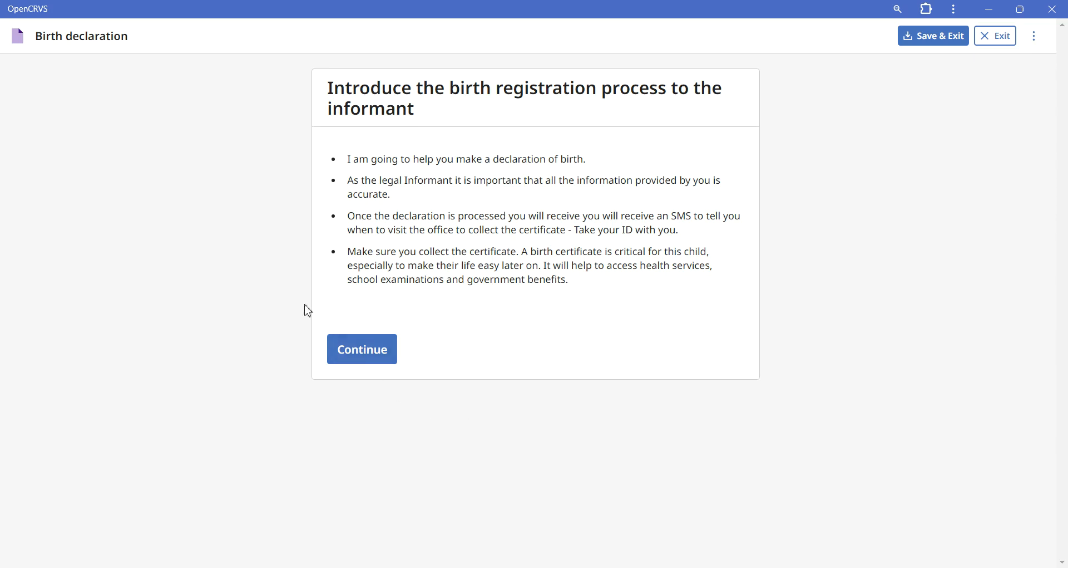
pyautogui.click(339, 362)
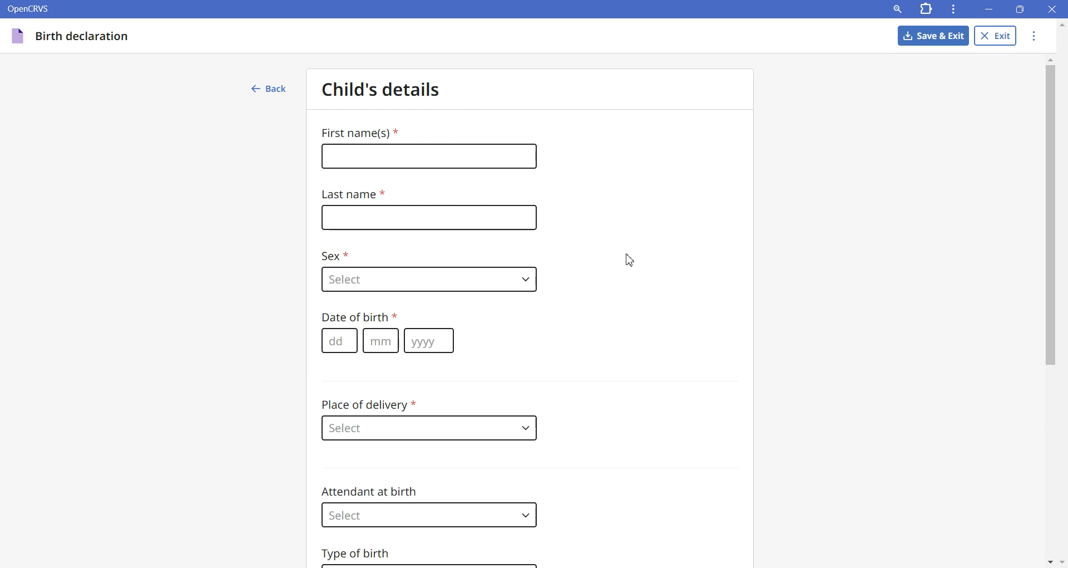
# Step: Enter the child's first name and last name in the child's details
pyautogui.scroll(-5, 631, 261)
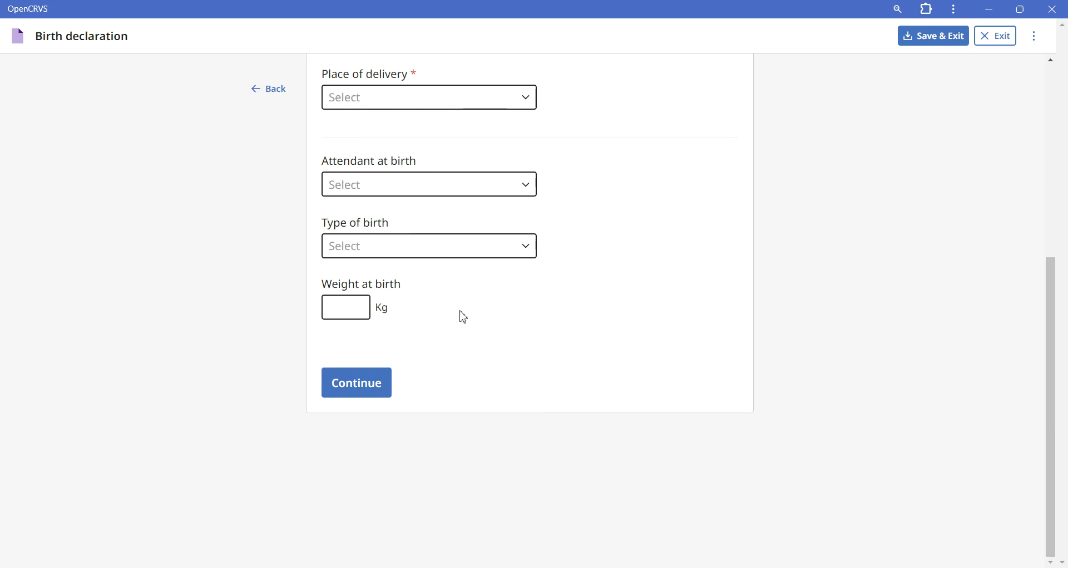
pyautogui.scroll(5, 465, 318)
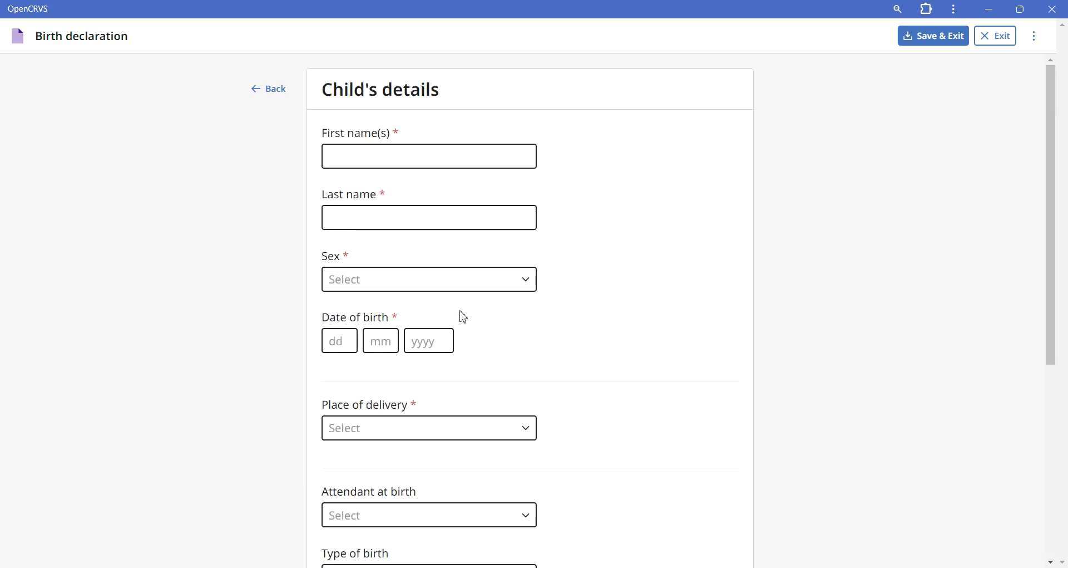
pyautogui.click(428, 158)
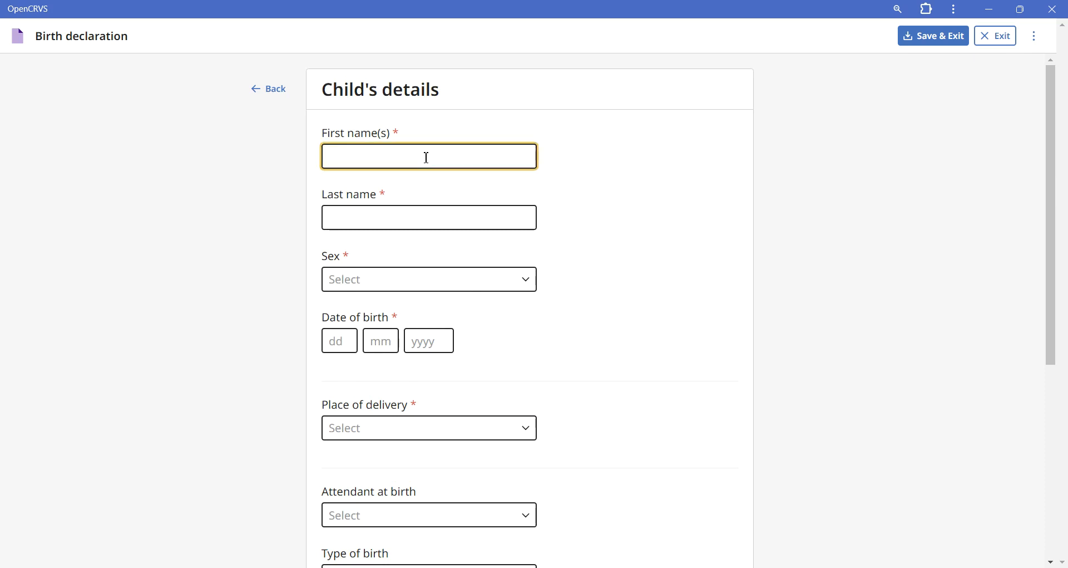
pyautogui.click(420, 215)
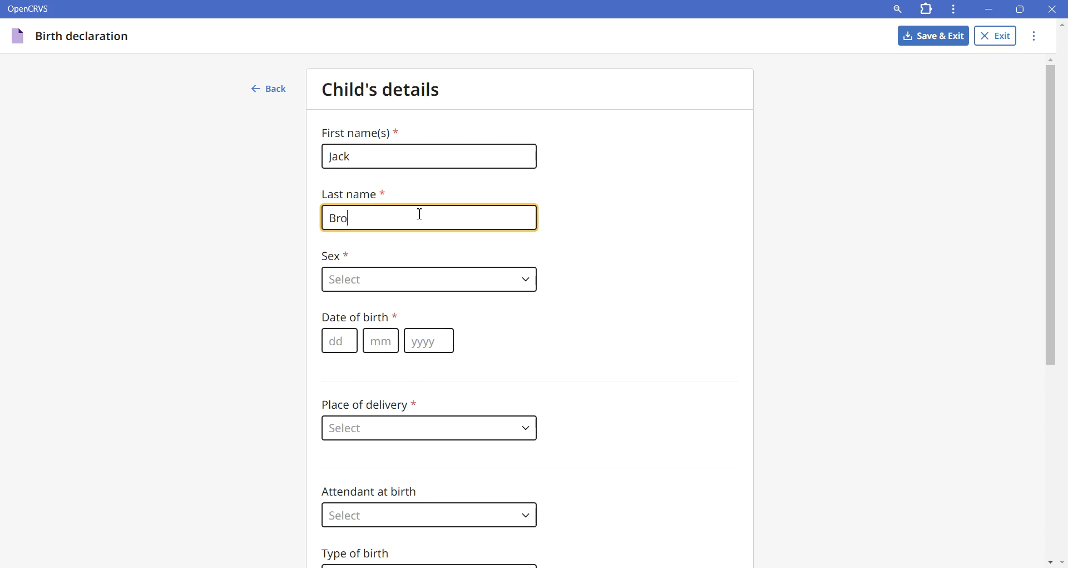
# Step: Set the child's sex to Male and enter the child's date of birth
pyautogui.click(414, 294)
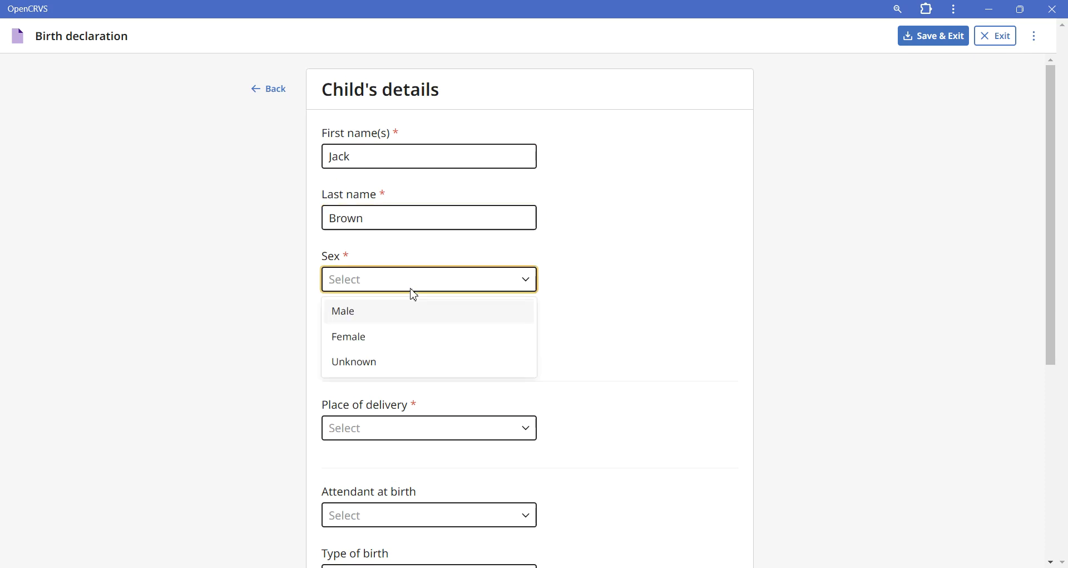
pyautogui.click(393, 313)
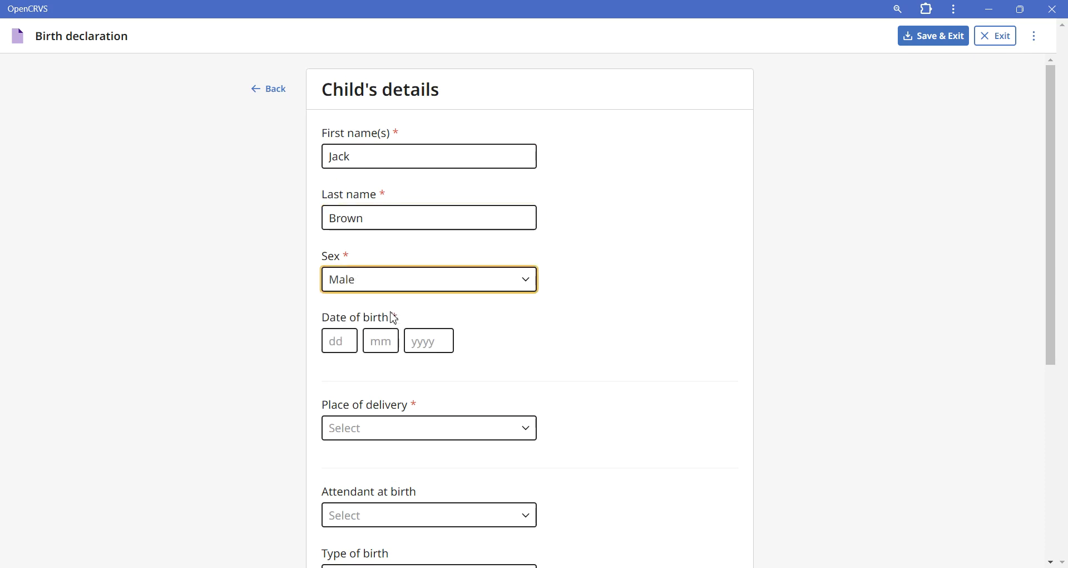
pyautogui.click(333, 341)
pyautogui.write('121220')
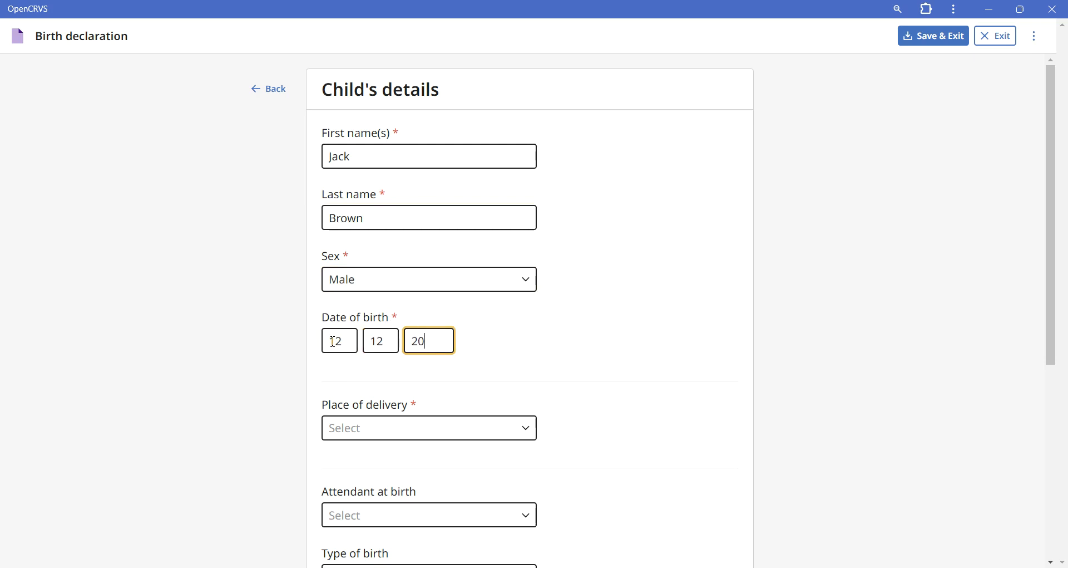
pyautogui.write('22')
# Step: Set the place of delivery to Health Institution and choose Twalumba Rural Health Centre as the institution
pyautogui.click(362, 430)
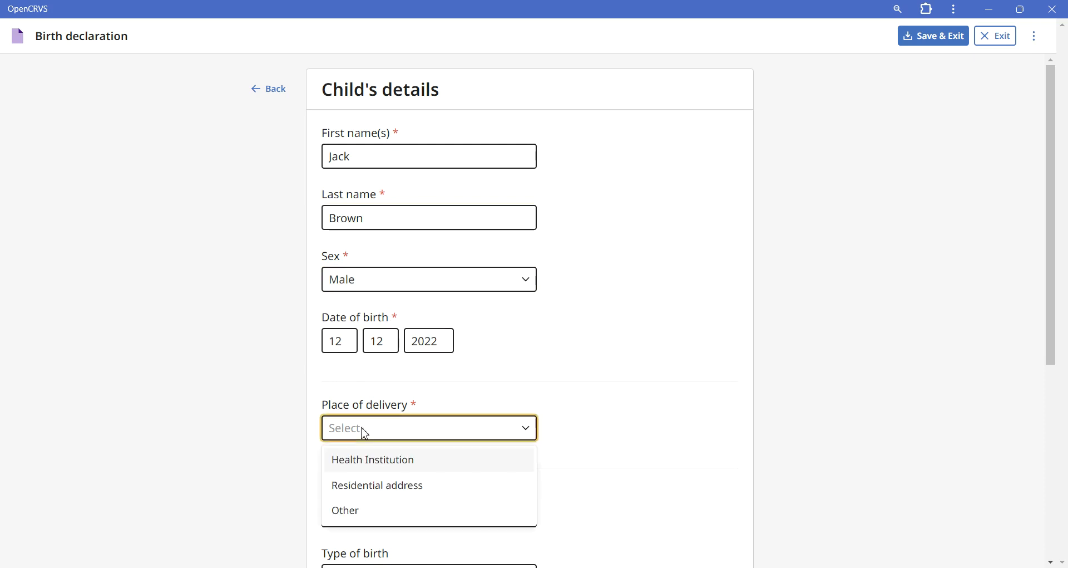
pyautogui.click(365, 465)
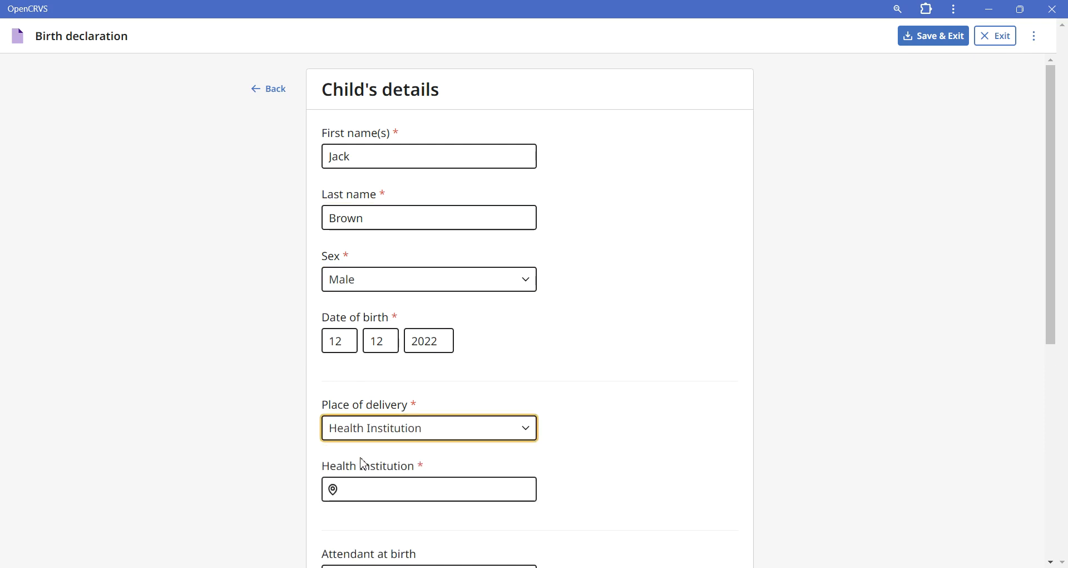
pyautogui.click(365, 494)
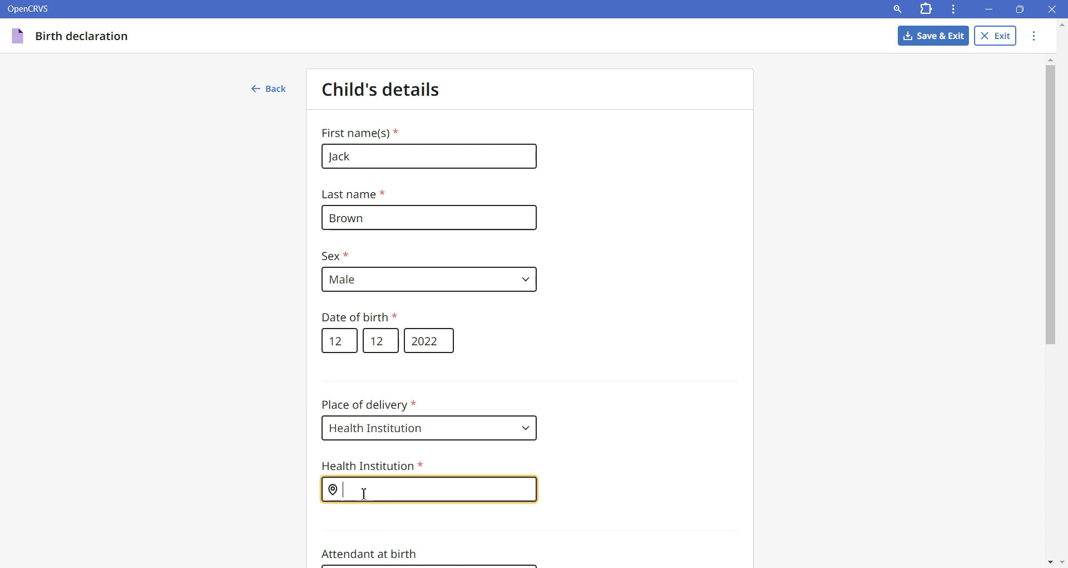
pyautogui.write('t')
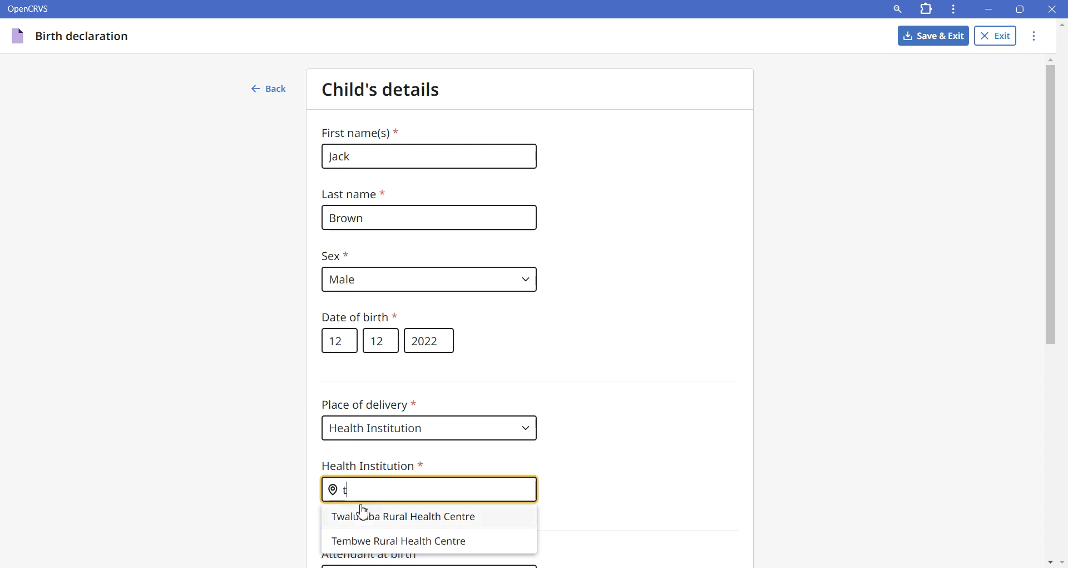
pyautogui.click(361, 517)
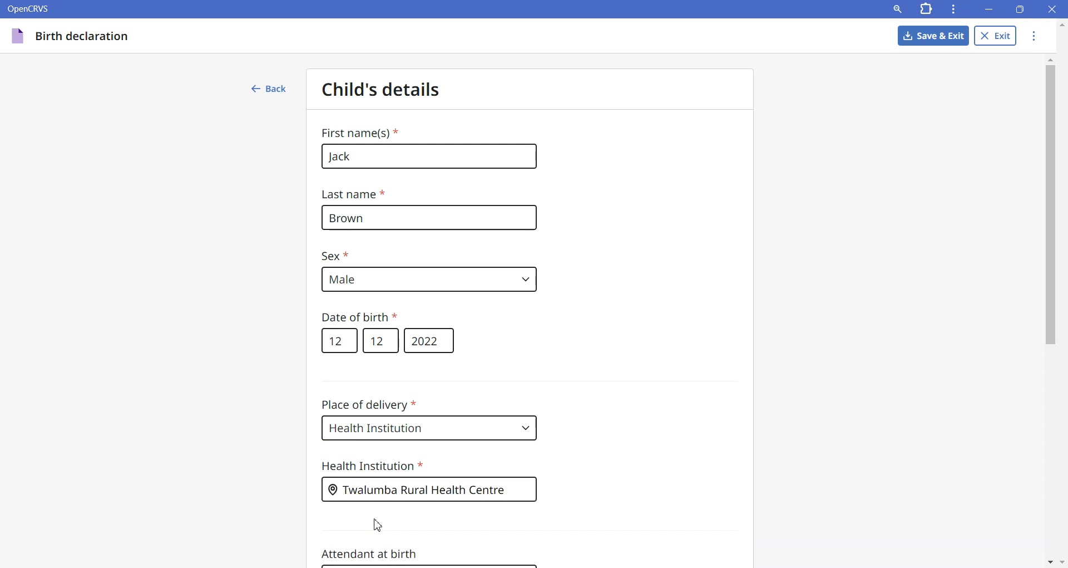
# Step: Set the birth attendant to Nurse, type of birth to Single and weight to 2.11 kg, and continue to the informant's details
pyautogui.scroll(-5, 490, 521)
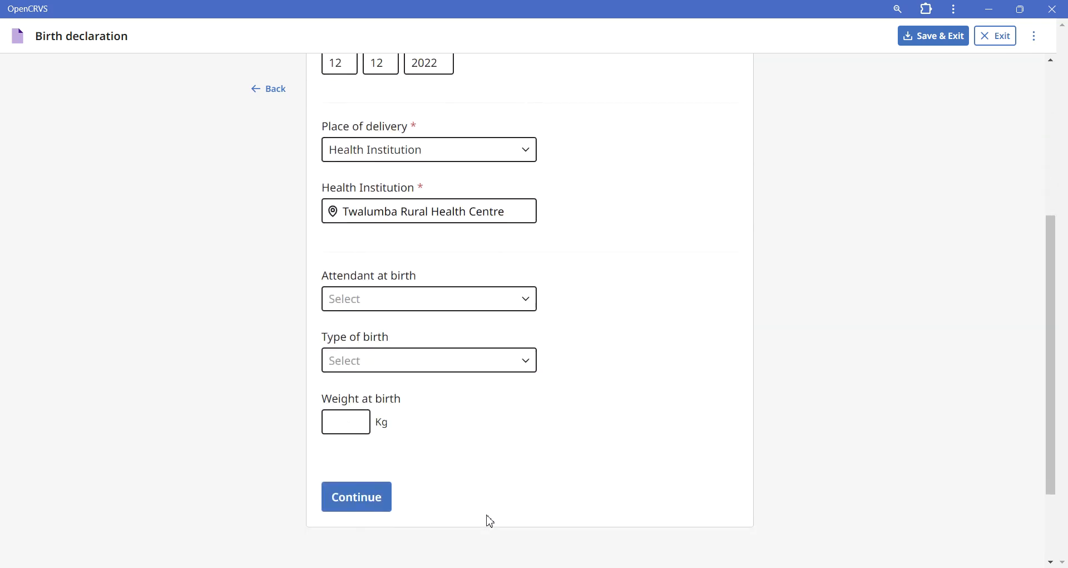
pyautogui.click(413, 303)
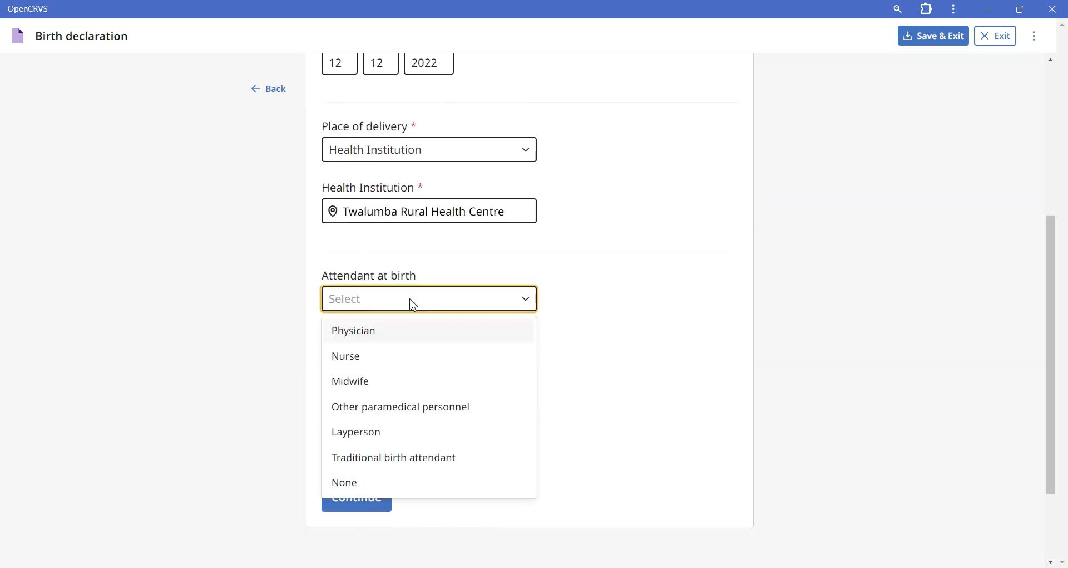
pyautogui.click(408, 367)
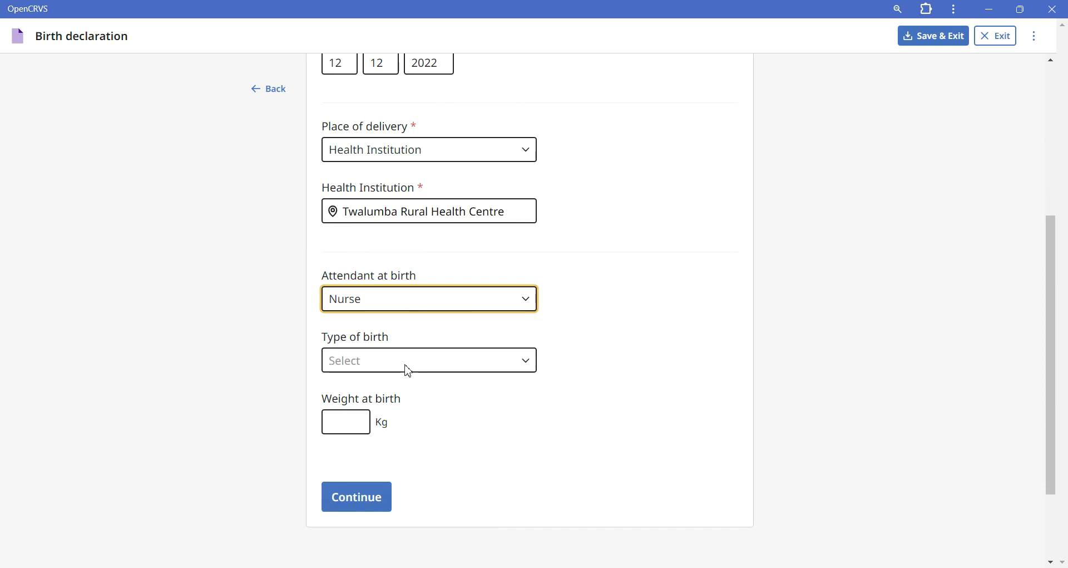
pyautogui.click(409, 369)
pyautogui.click(397, 398)
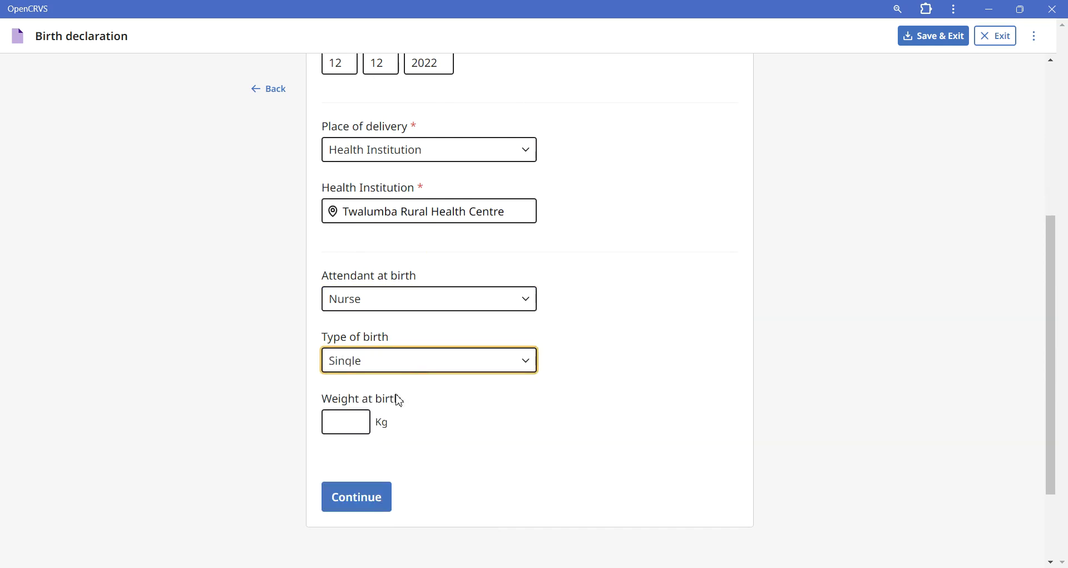
pyautogui.click(337, 427)
pyautogui.write('2.11')
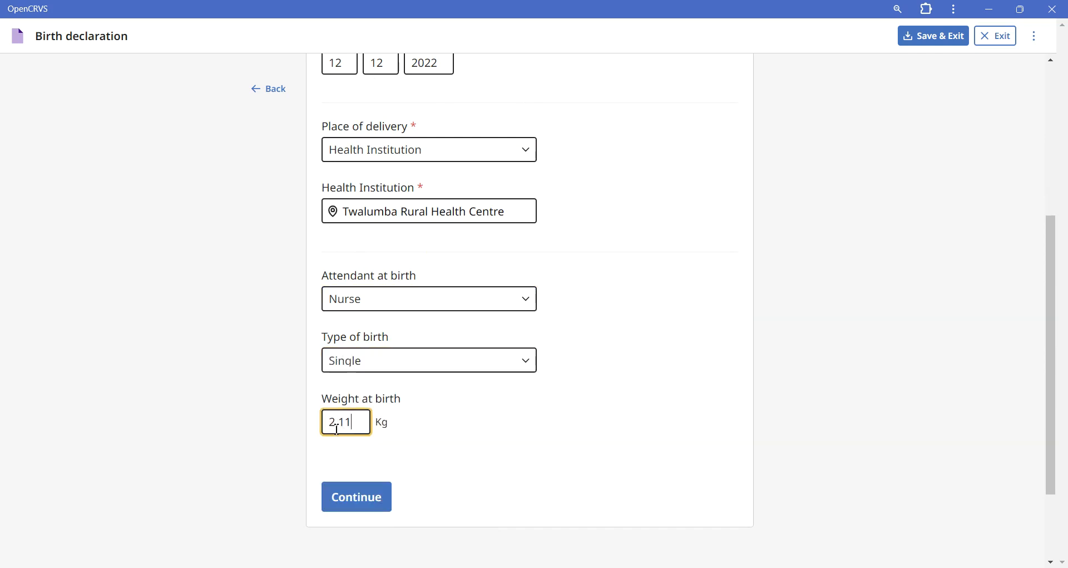
pyautogui.click(356, 499)
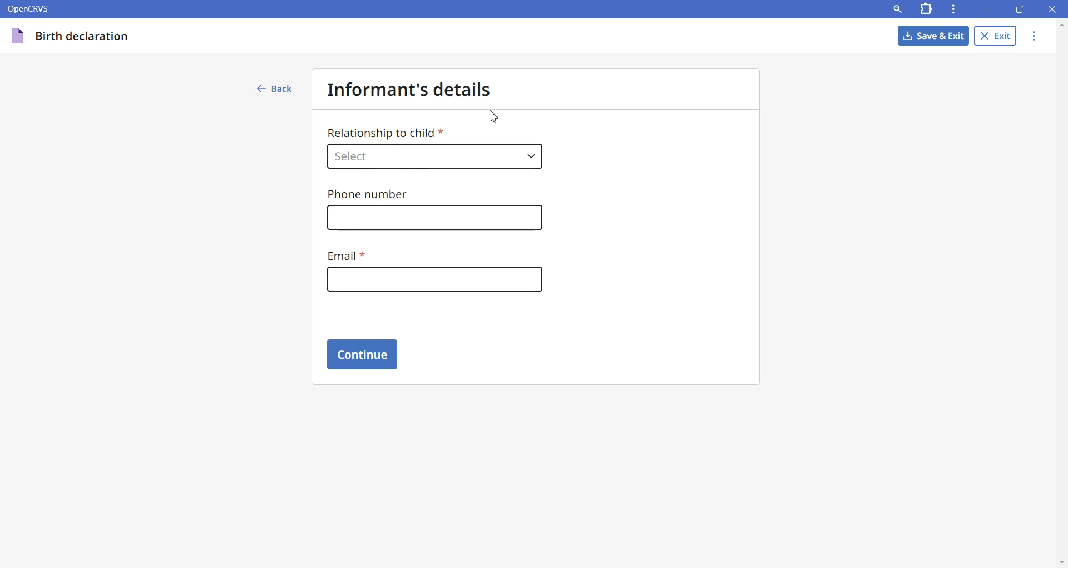
# Step: Set the informant's relationship to the child to Sister
pyautogui.click(470, 165)
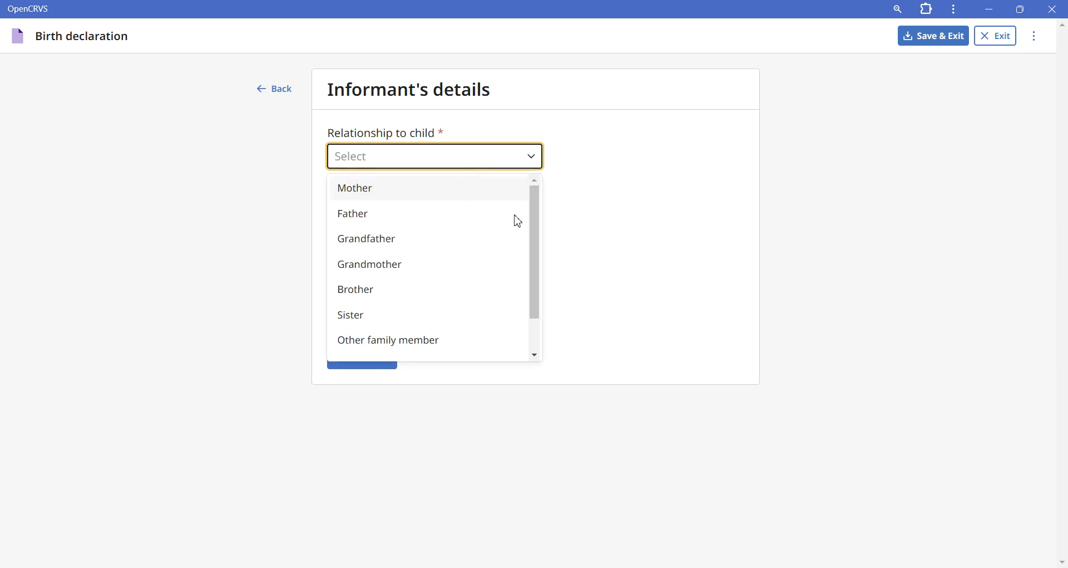
pyautogui.moveTo(538, 242); pyautogui.dragTo(530, 289)
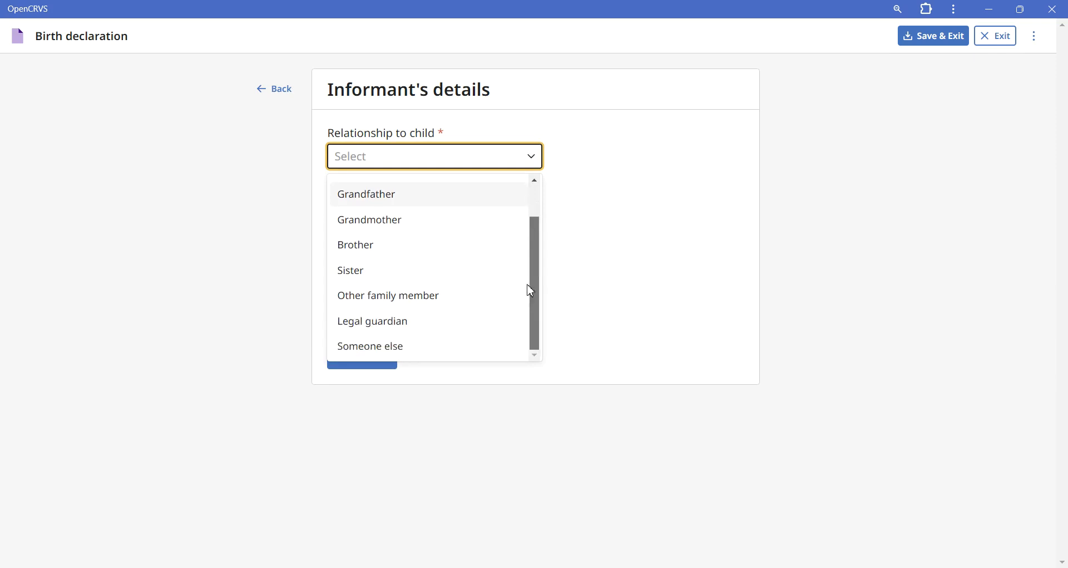
pyautogui.click(437, 277)
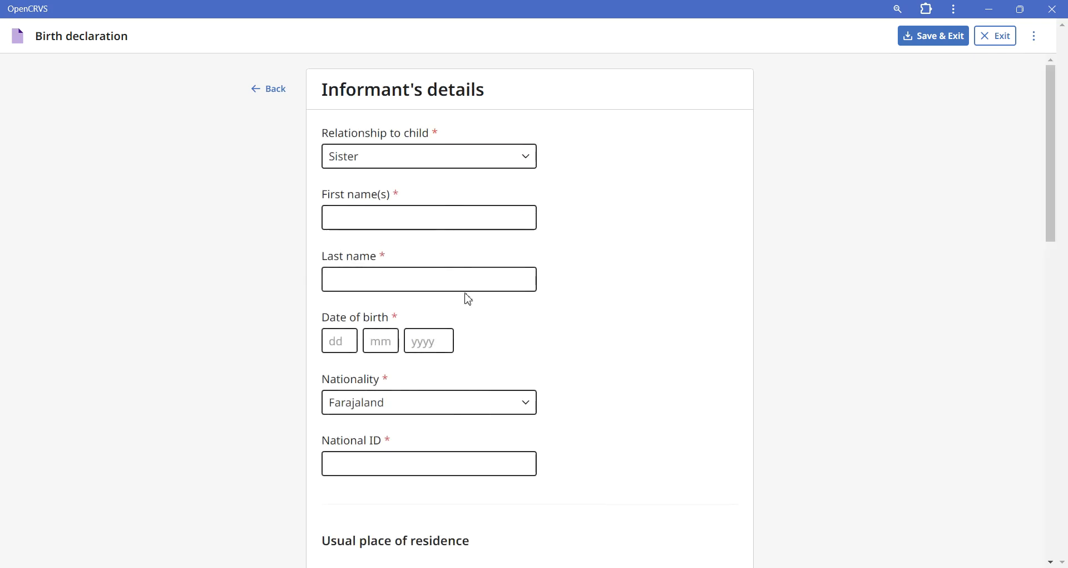
# Step: Set the informant's relationship to Mother, enter the informant's phone number and email, and continue to the mother's details
pyautogui.click(439, 158)
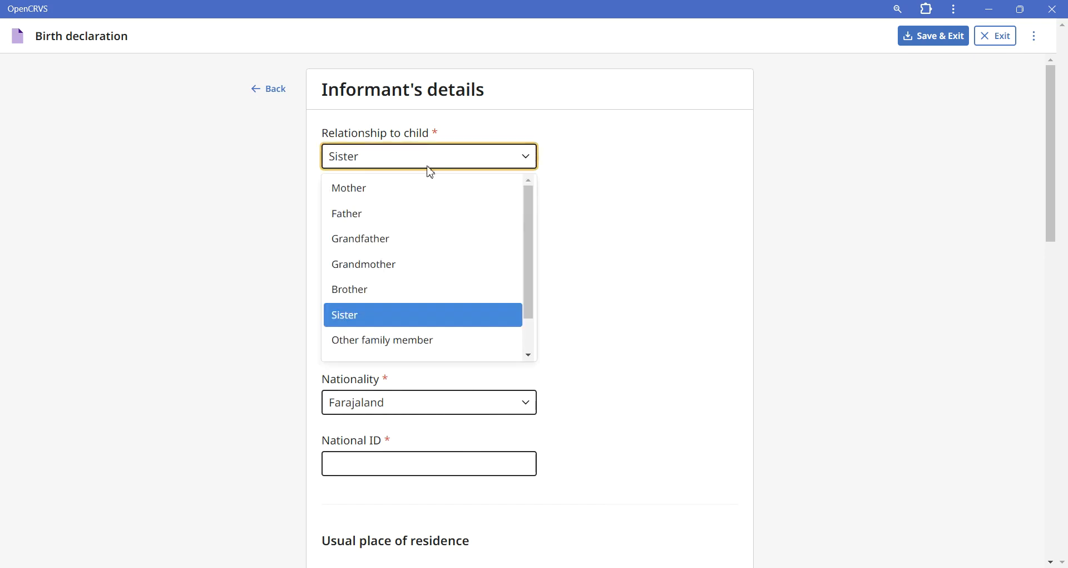
pyautogui.click(410, 189)
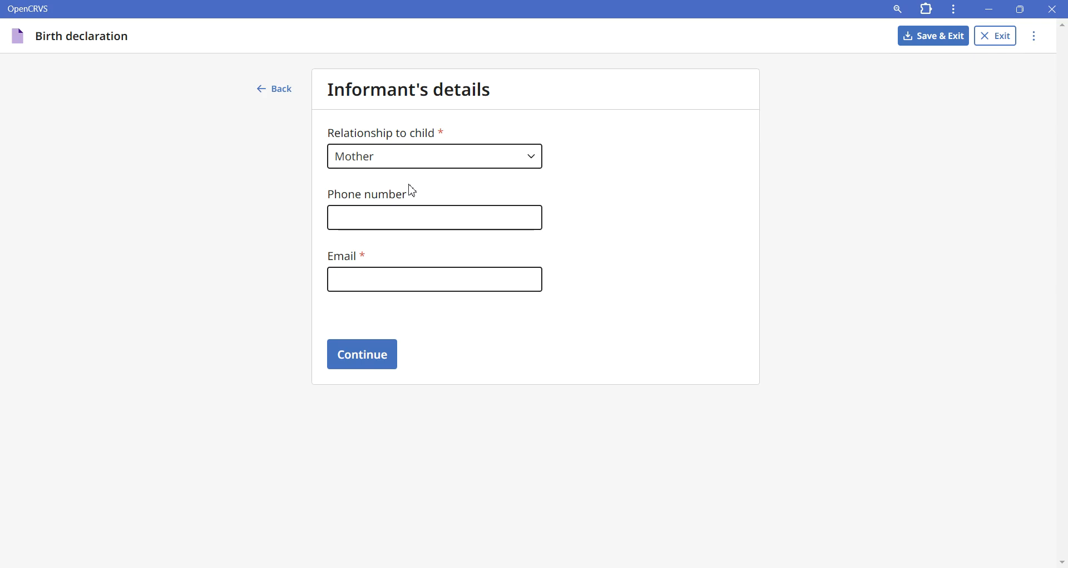
pyautogui.click(409, 226)
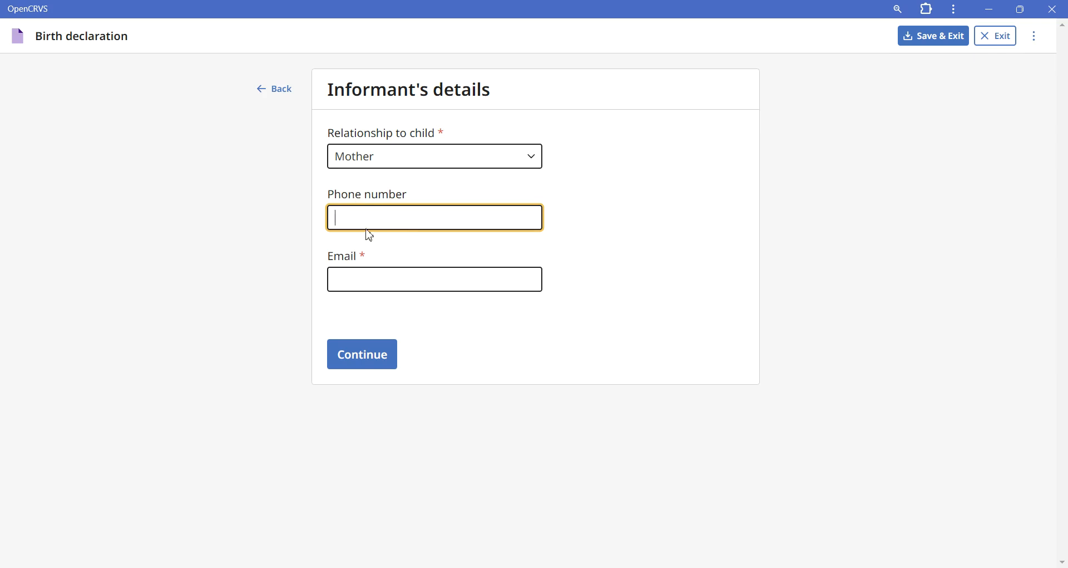
pyautogui.click(384, 285)
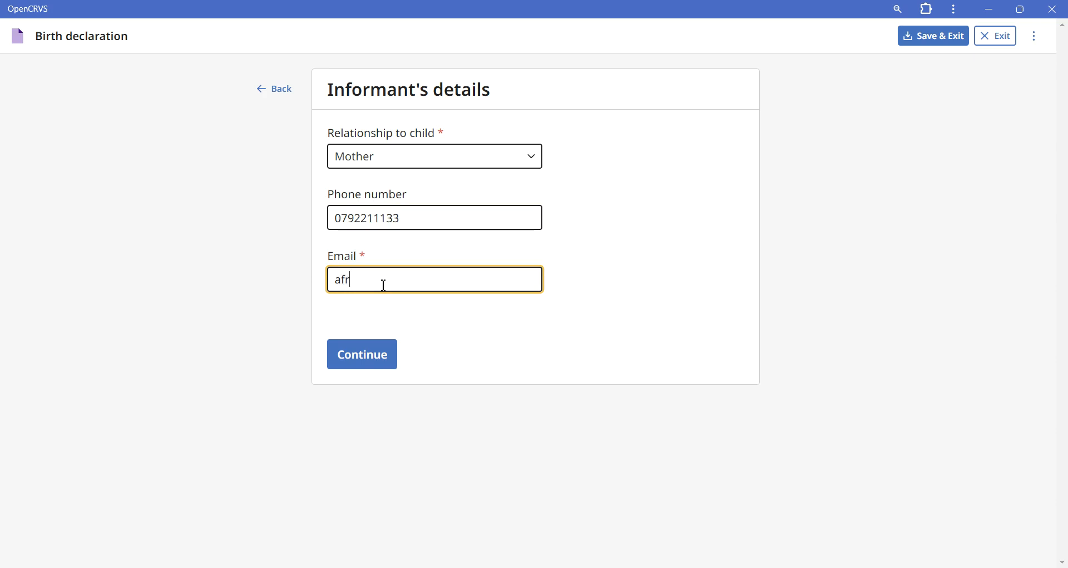
pyautogui.click(365, 367)
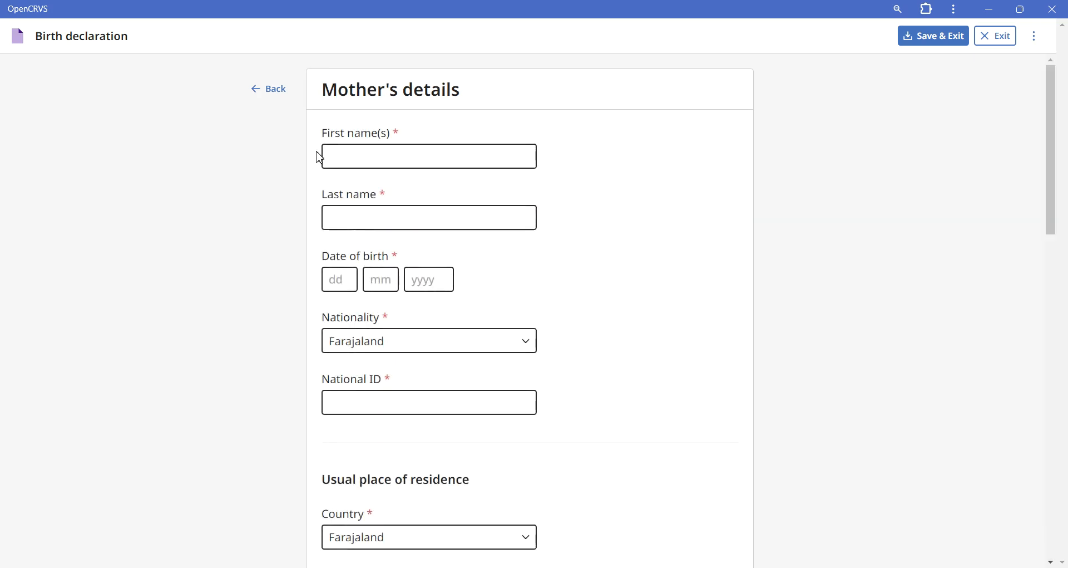
# Step: Enter the mother's first name, last name and date of birth
pyautogui.click(434, 159)
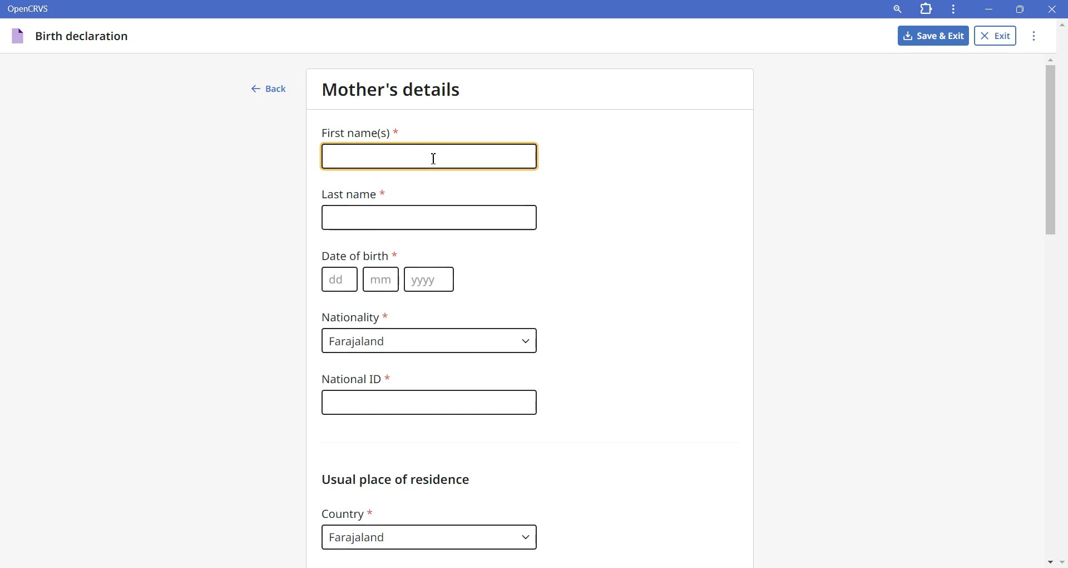
pyautogui.click(445, 218)
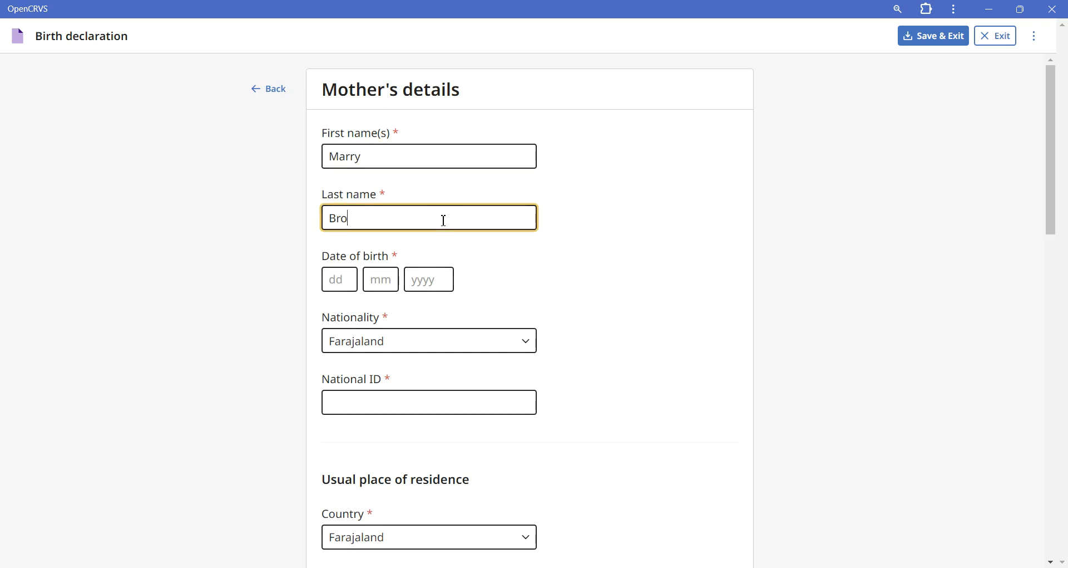
pyautogui.click(334, 285)
pyautogui.write('12')
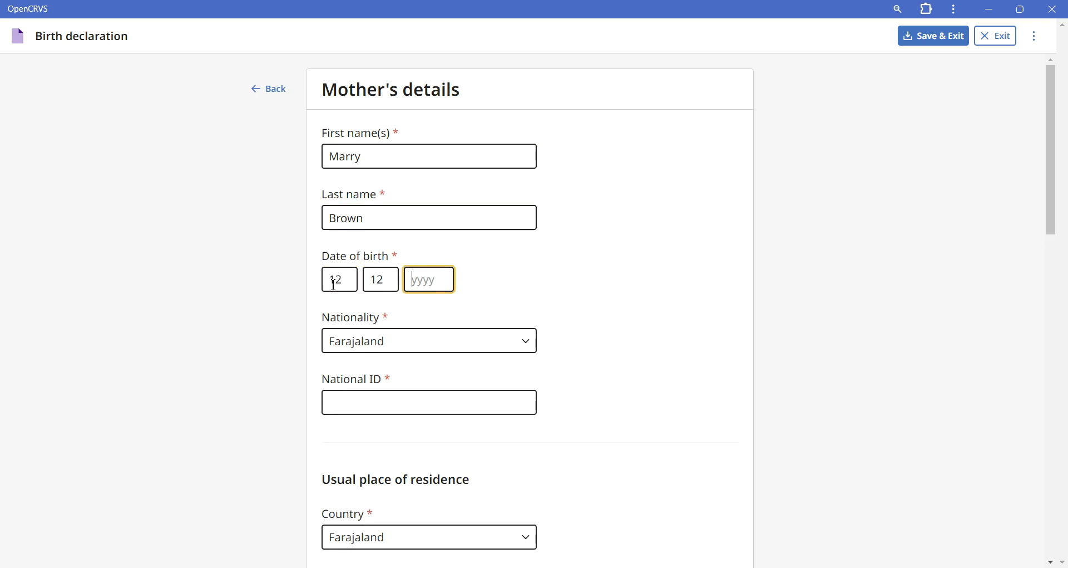
pyautogui.write('122000')
# Step: Enter the mother's national ID number
pyautogui.click(408, 410)
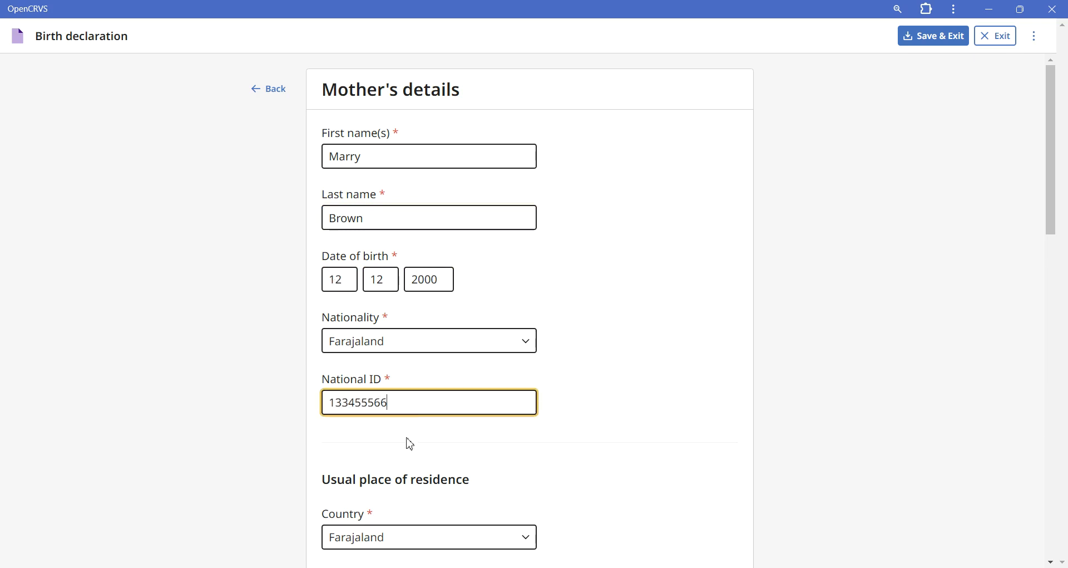
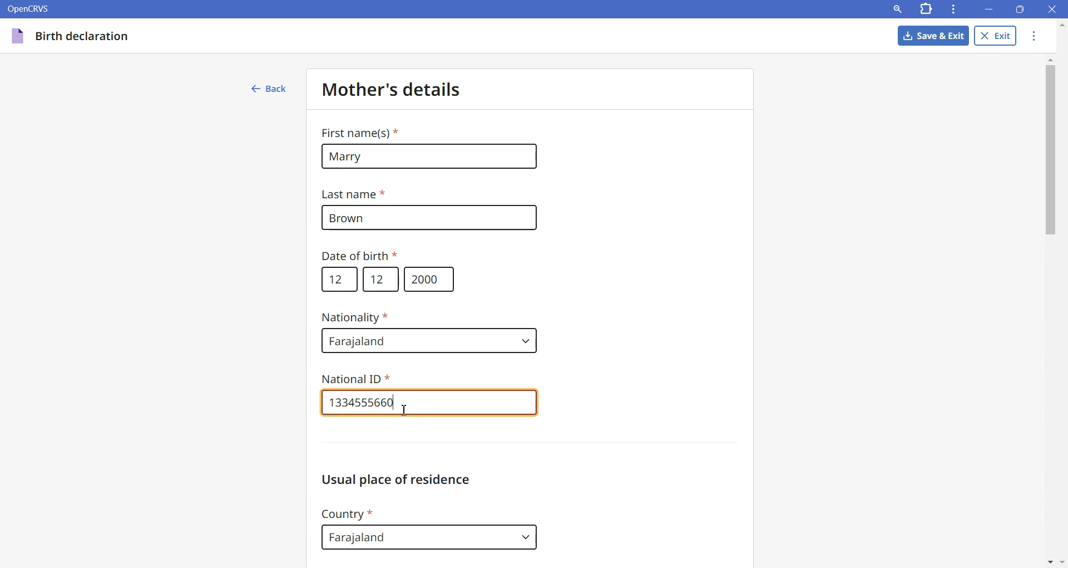
# Step: Set the mother's marital status to Married and her level of education to Primary
pyautogui.click(415, 453)
pyautogui.scroll(-10, 415, 453)
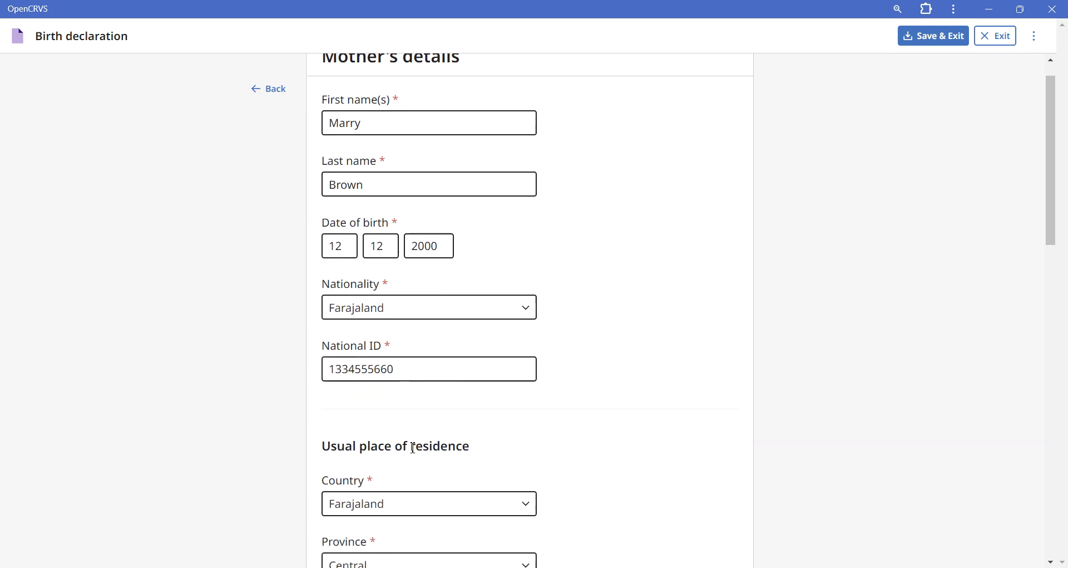
pyautogui.scroll(-5, 415, 452)
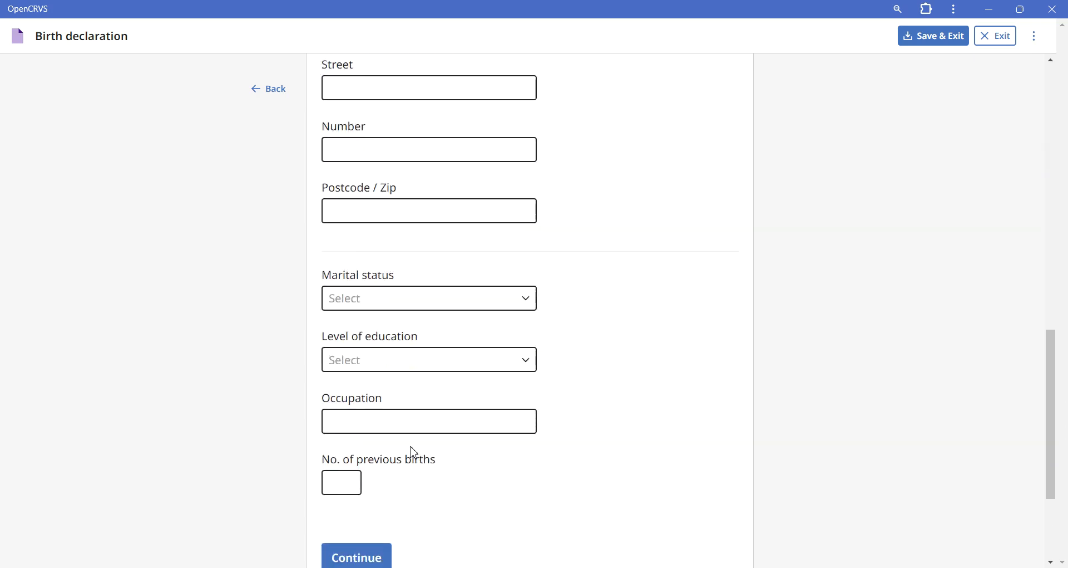
pyautogui.click(379, 305)
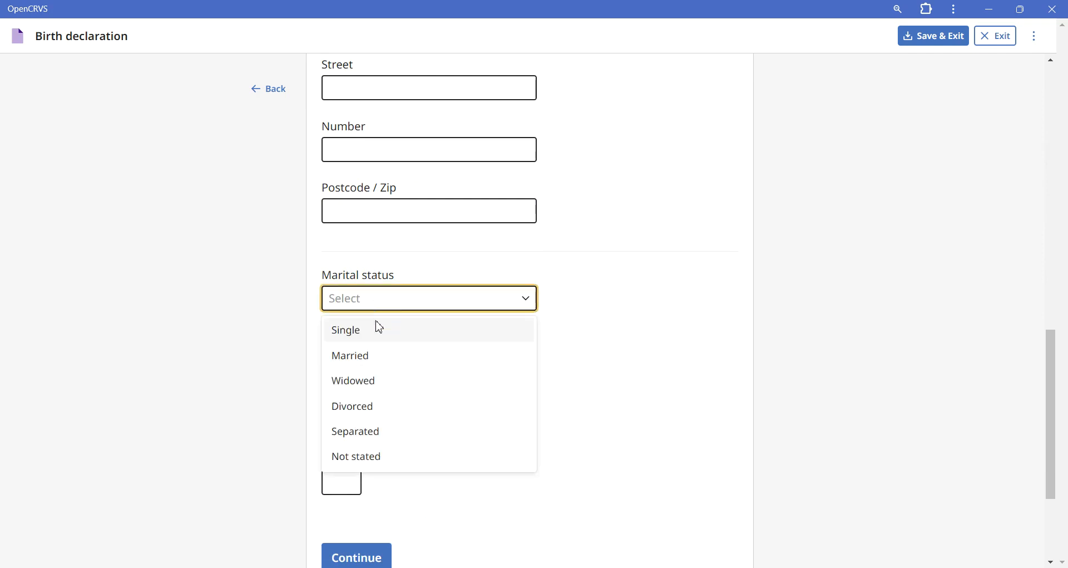
pyautogui.click(377, 366)
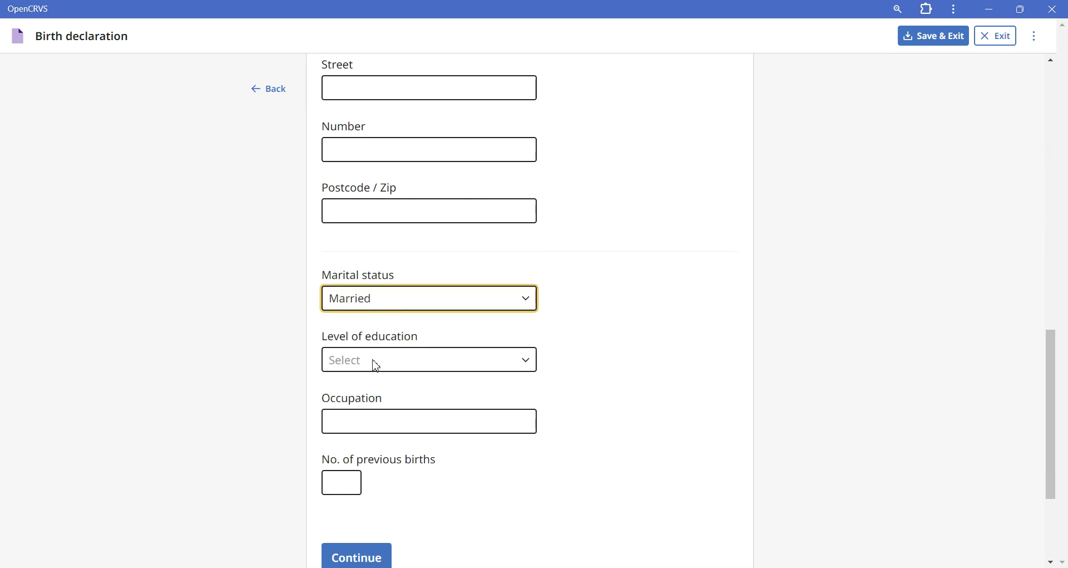
pyautogui.click(374, 363)
pyautogui.click(374, 424)
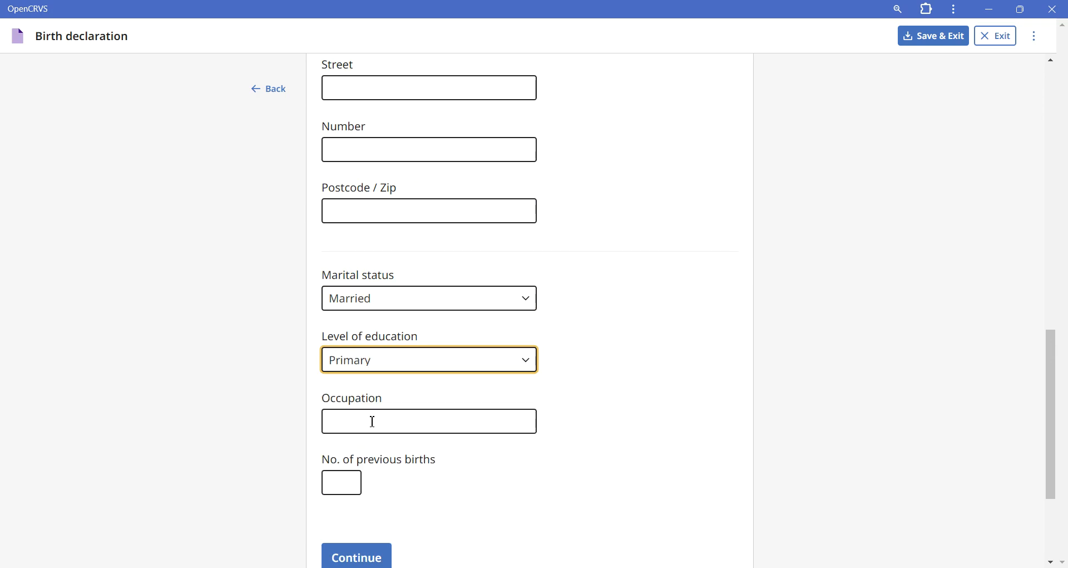
# Step: Enter Teacher as the mother's occupation and 1 previous birth, and continue to the father's details
pyautogui.click(373, 422)
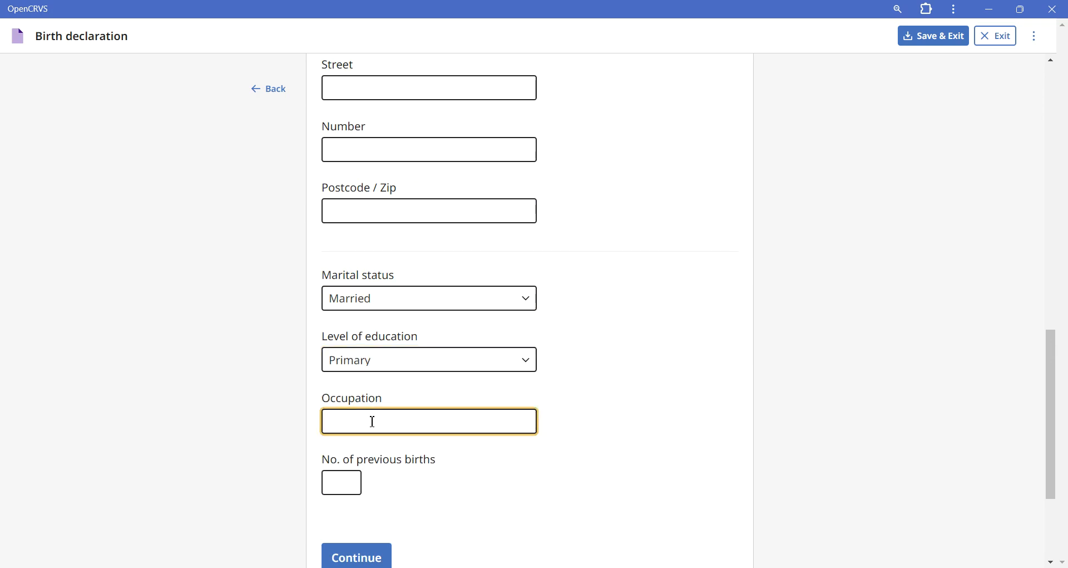
pyautogui.write('Teacher')
pyautogui.click(353, 479)
pyautogui.click(351, 488)
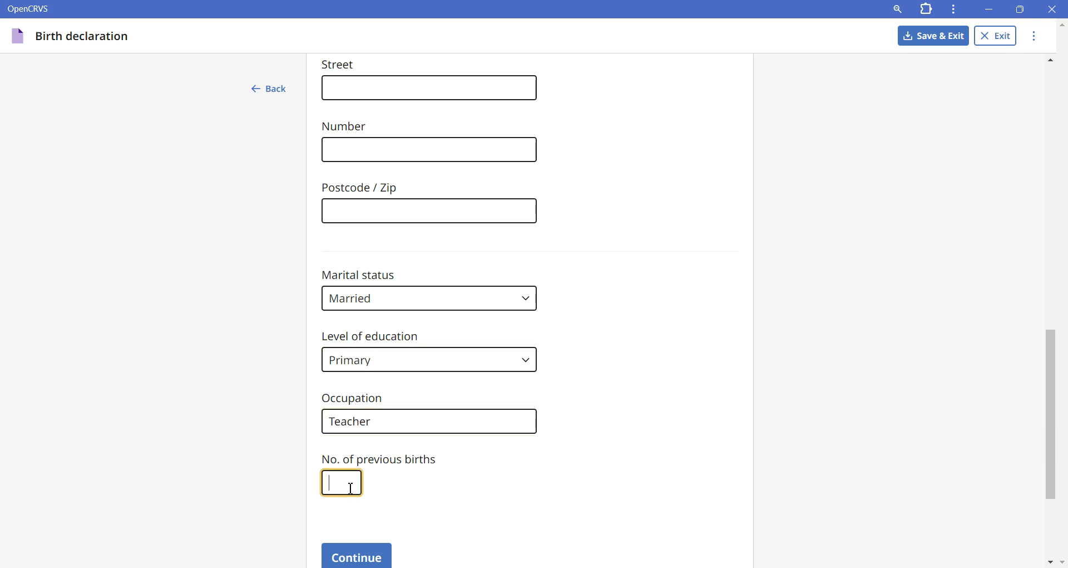
pyautogui.write('1')
pyautogui.click(374, 563)
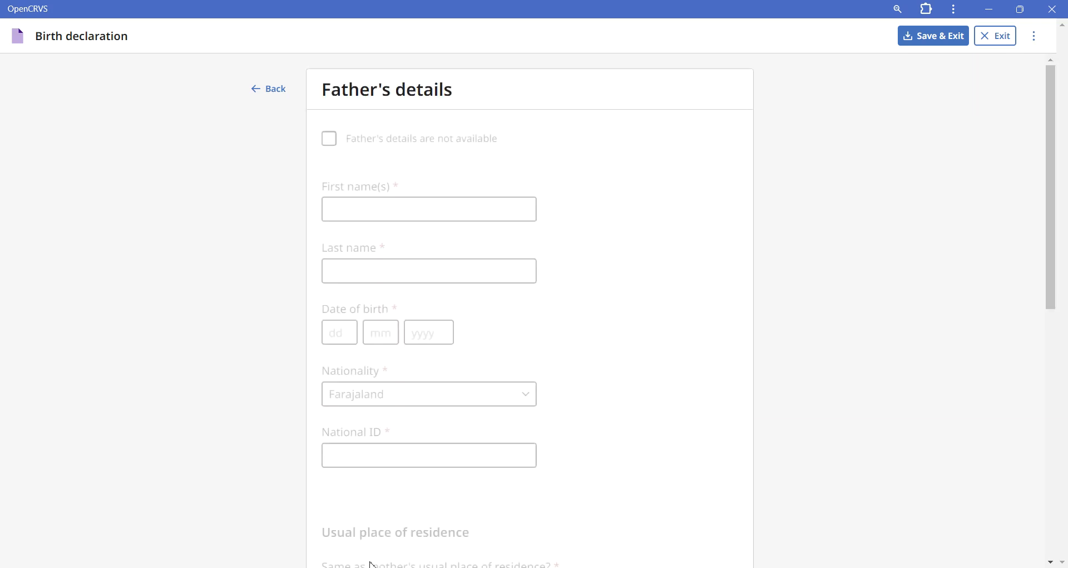
# Step: Enter the father's first name, last name and date of birth
pyautogui.click(379, 214)
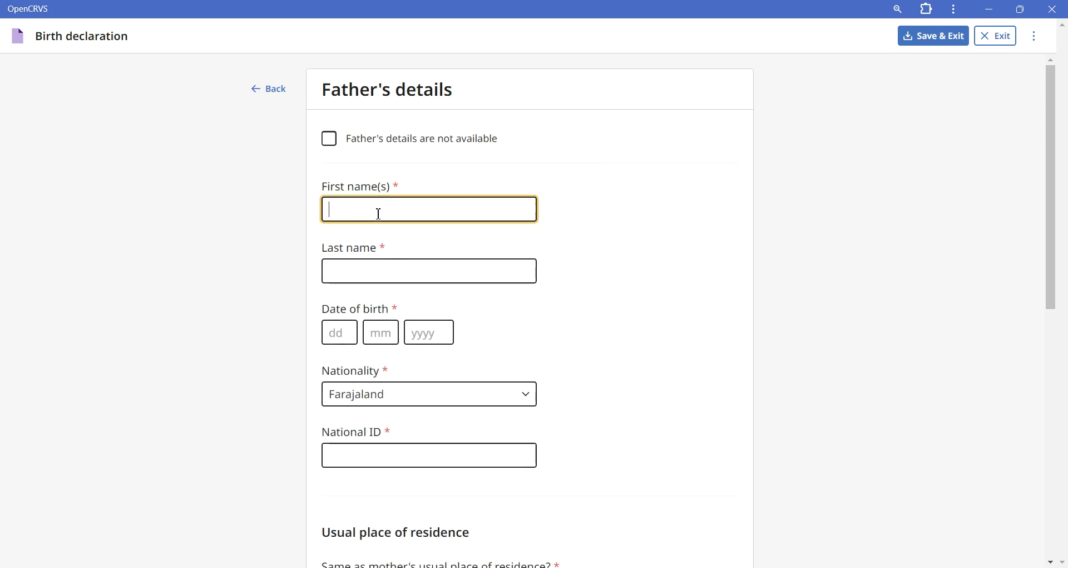
pyautogui.click(387, 265)
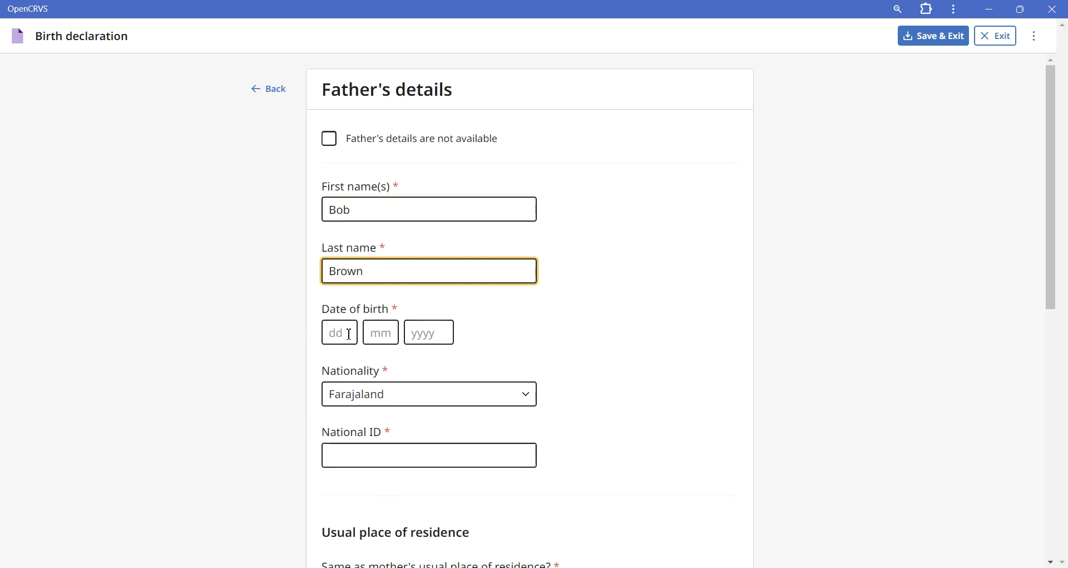
pyautogui.click(350, 334)
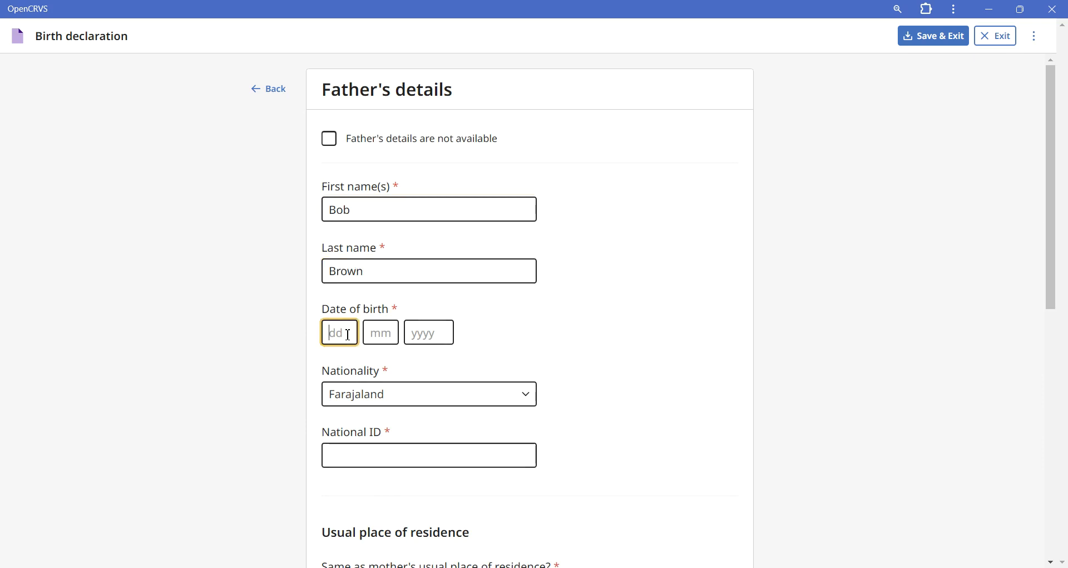
pyautogui.write('12')
pyautogui.write('3')
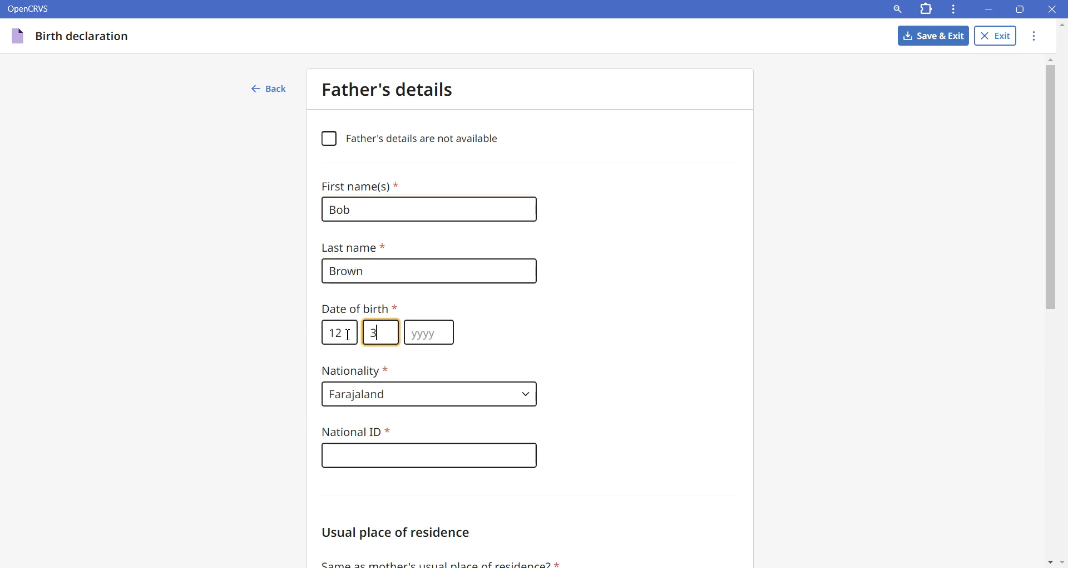
pyautogui.click(422, 337)
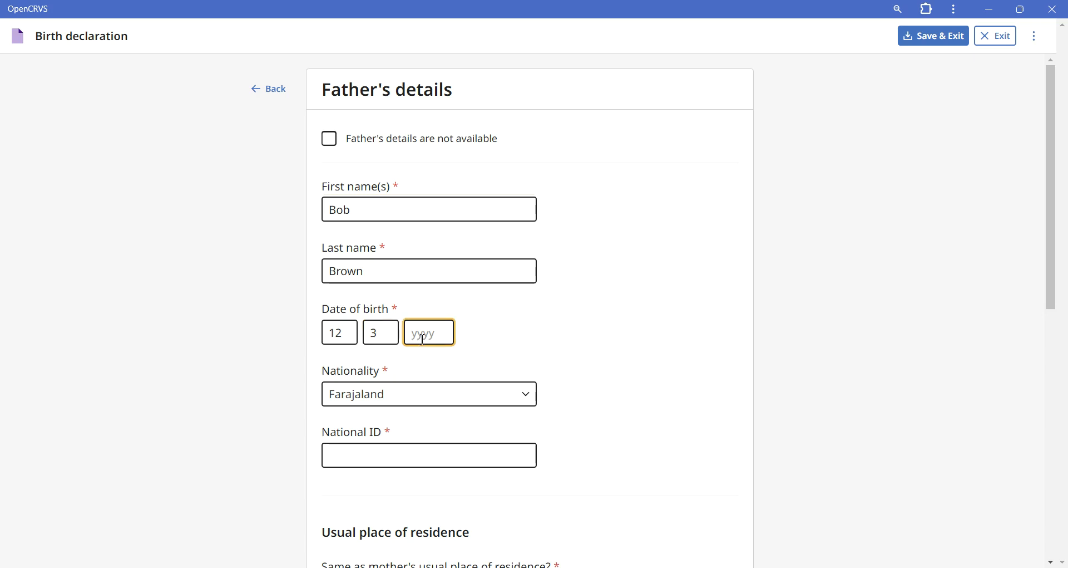
pyautogui.write('1999')
# Step: Enter the father's national ID as a 10-digit number
pyautogui.click(410, 462)
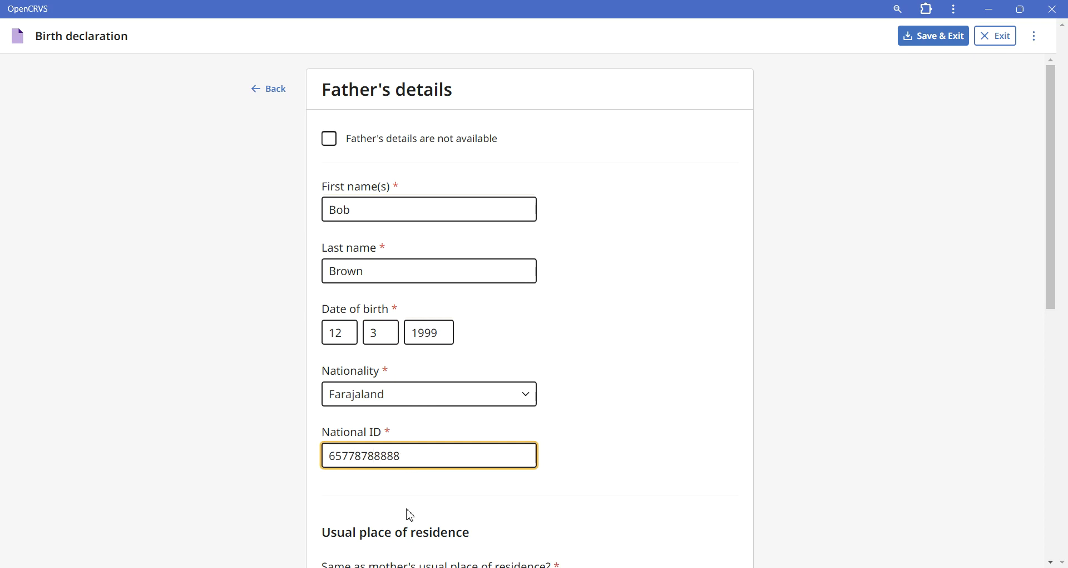
pyautogui.click(407, 520)
pyautogui.click(414, 456)
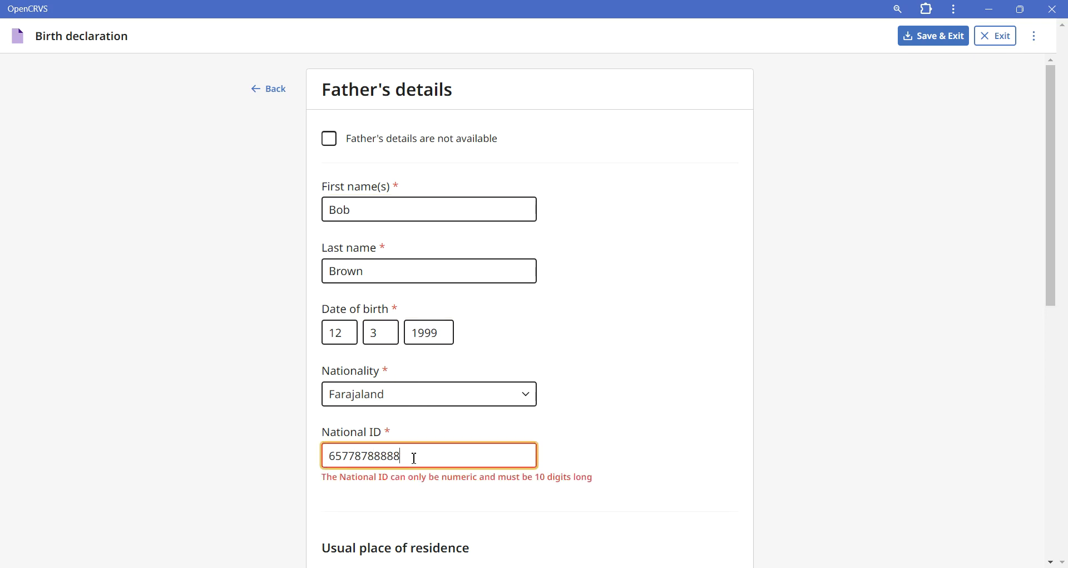
pyautogui.press('BackSpace')
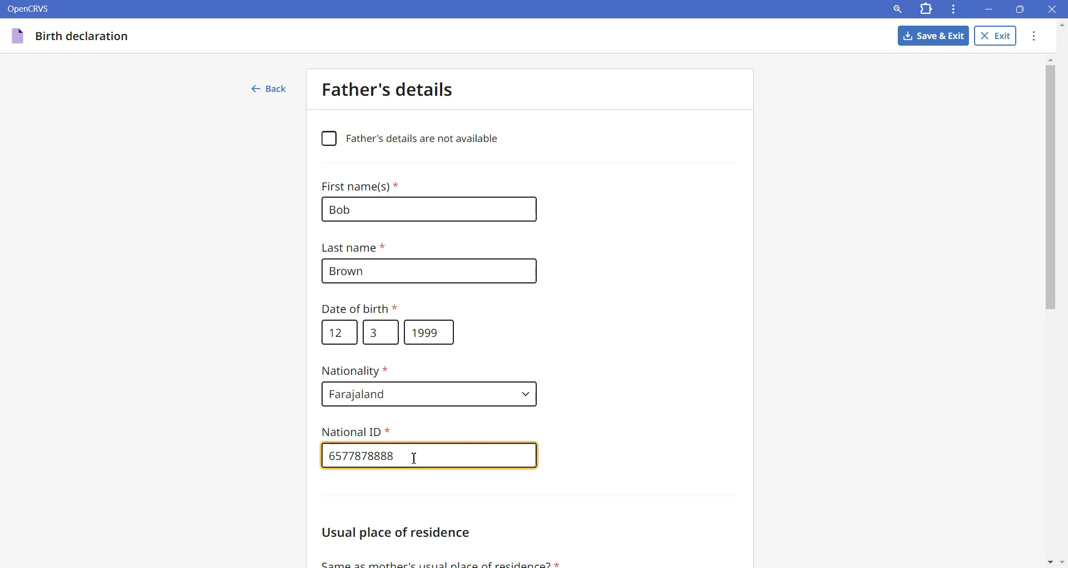
pyautogui.click(471, 507)
# Step: Try No for whether the father's usual residence is the same as the mother's, and set it back to Yes
pyautogui.scroll(-4, 472, 510)
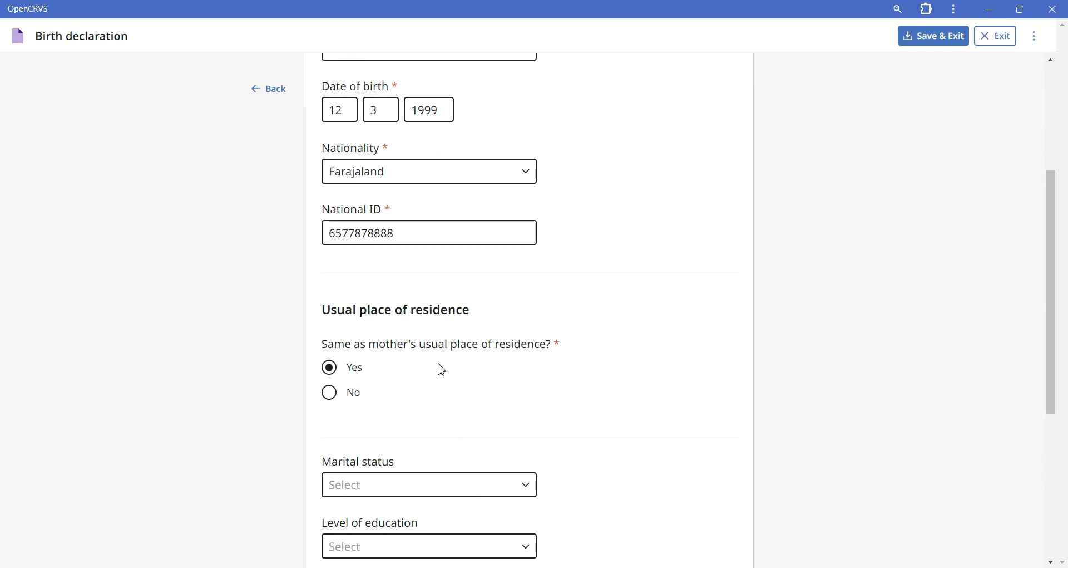
pyautogui.click(360, 399)
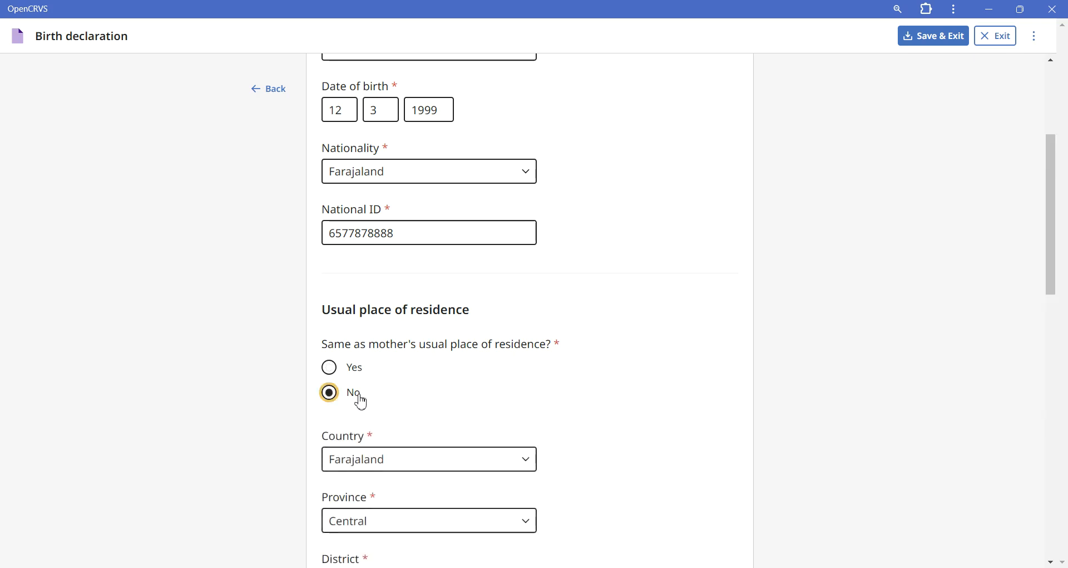
pyautogui.click(358, 376)
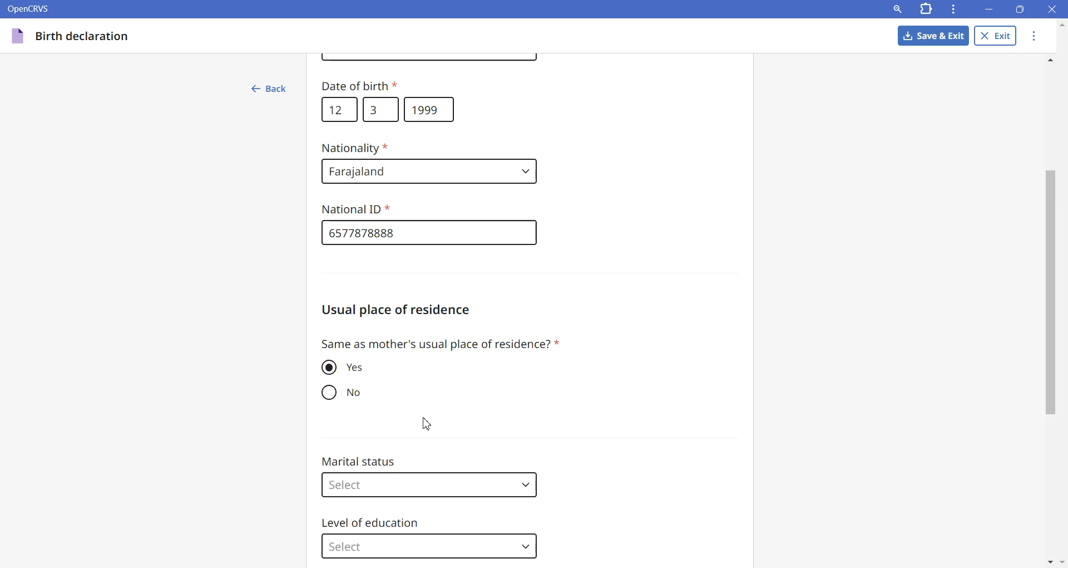
# Step: Set the father's marital status to Married and his level of education to Secondary
pyautogui.scroll(-3, 426, 423)
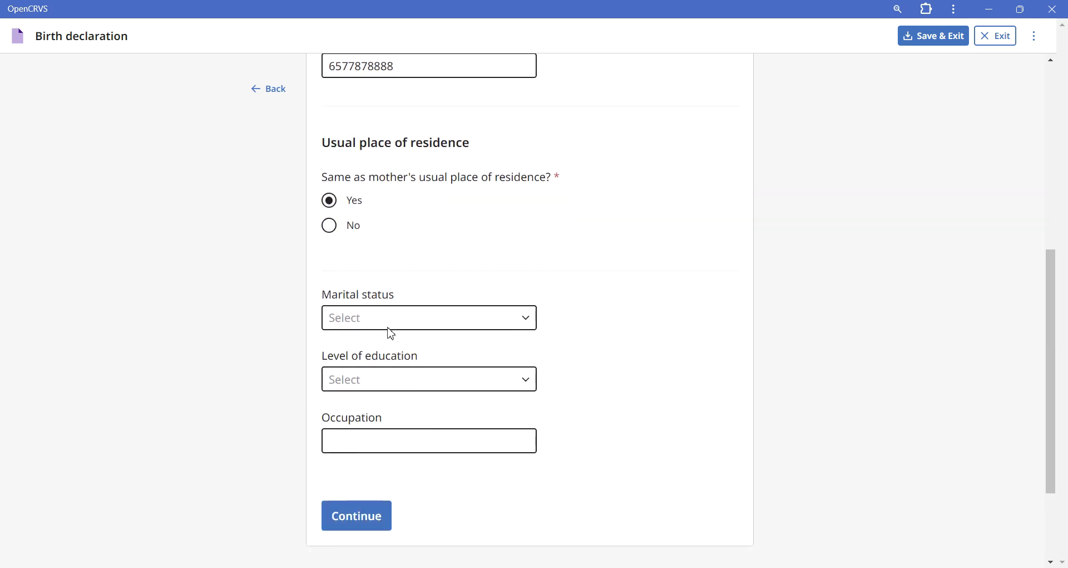
pyautogui.click(388, 333)
pyautogui.click(386, 384)
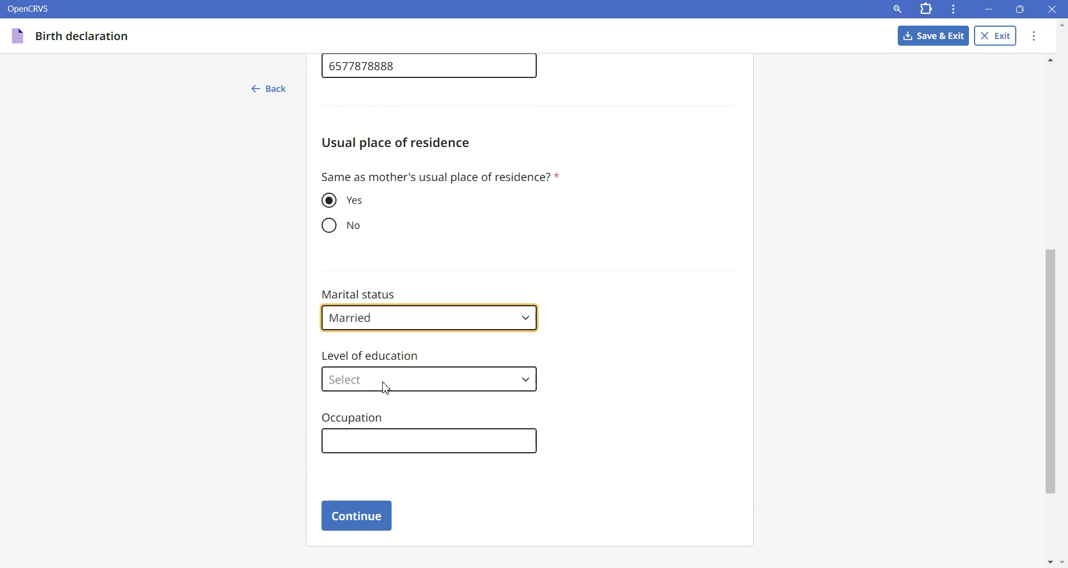
pyautogui.click(388, 384)
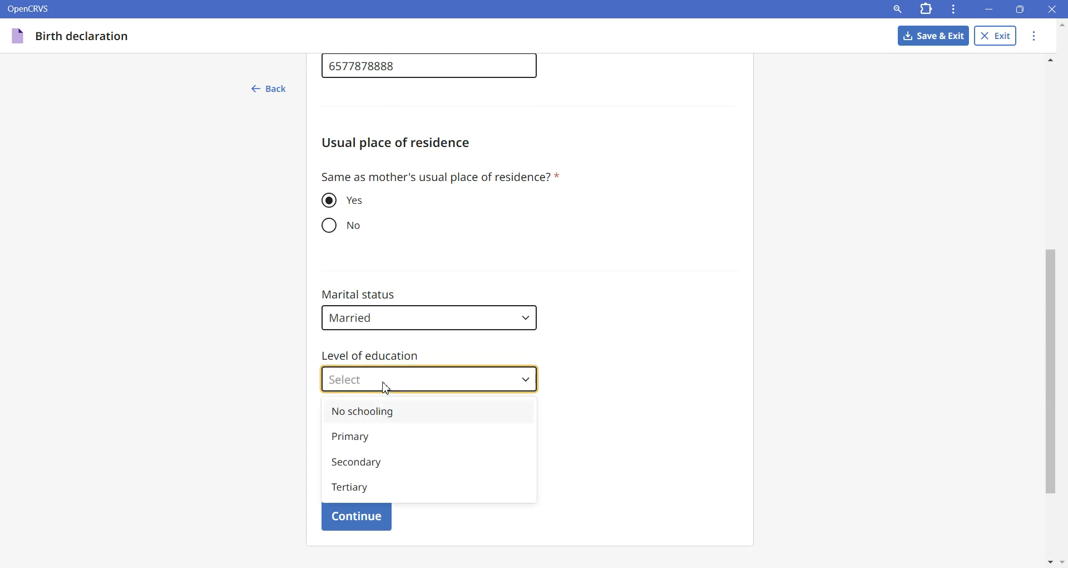
pyautogui.click(373, 472)
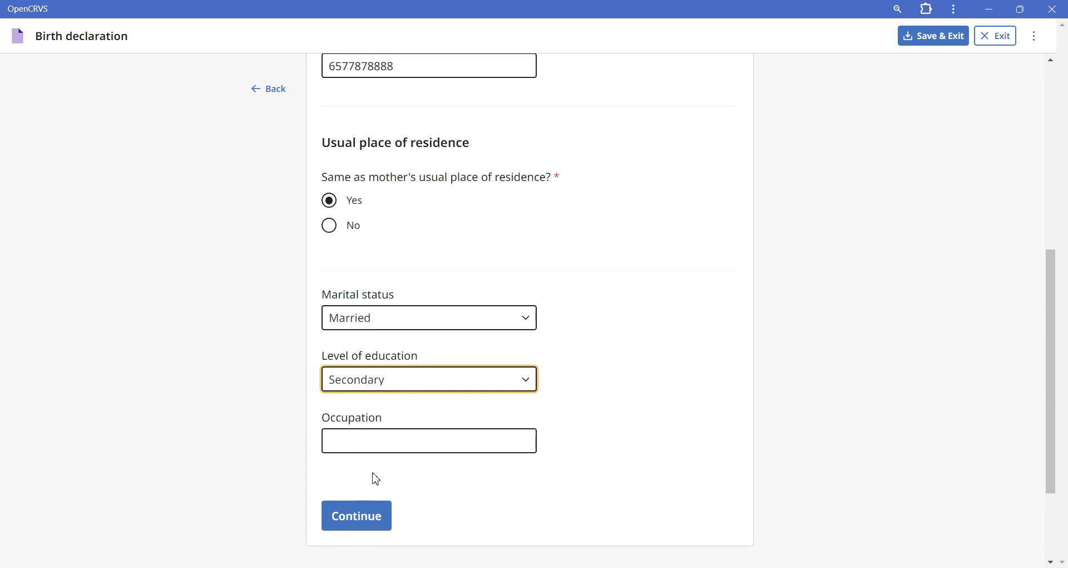
# Step: Enter Doctor as the father's occupation and continue to the supporting documents
pyautogui.click(353, 448)
pyautogui.write('Doc')
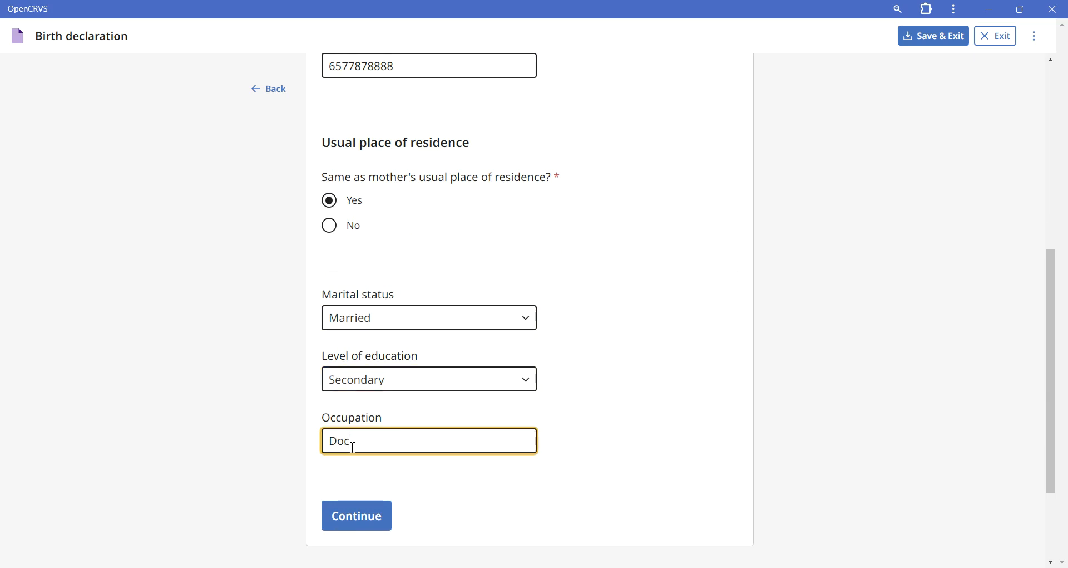
pyautogui.write('tor')
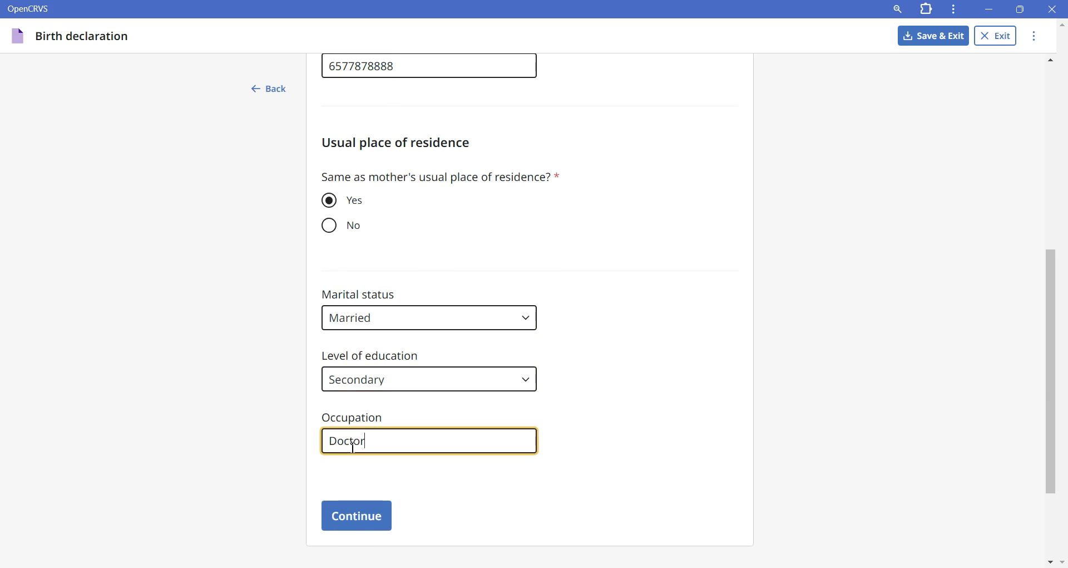
pyautogui.click(374, 531)
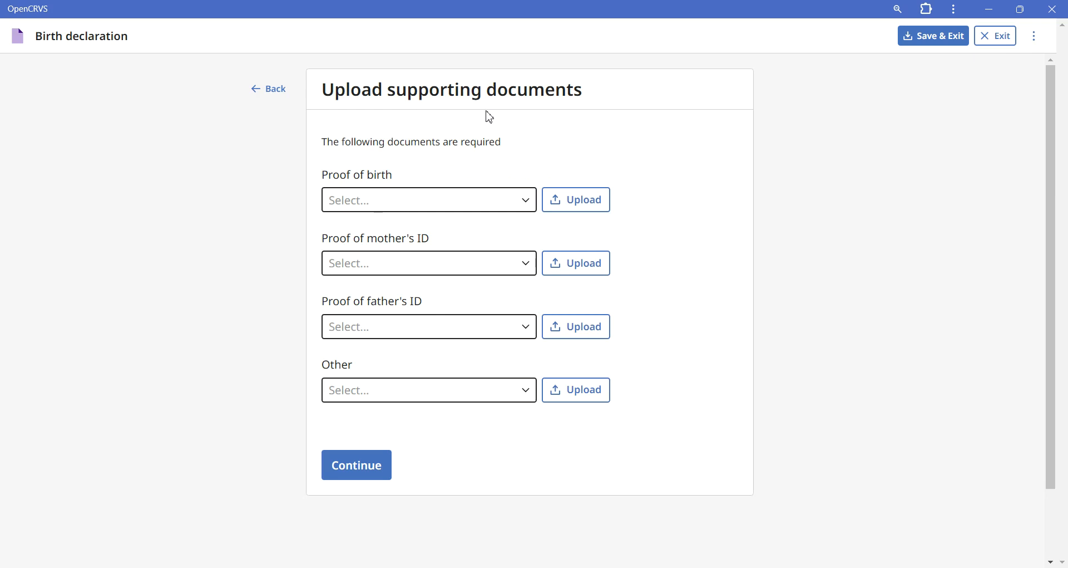
# Step: Upload the image nid3 from Downloads as proof of birth, with document type Notification of birth
pyautogui.click(468, 207)
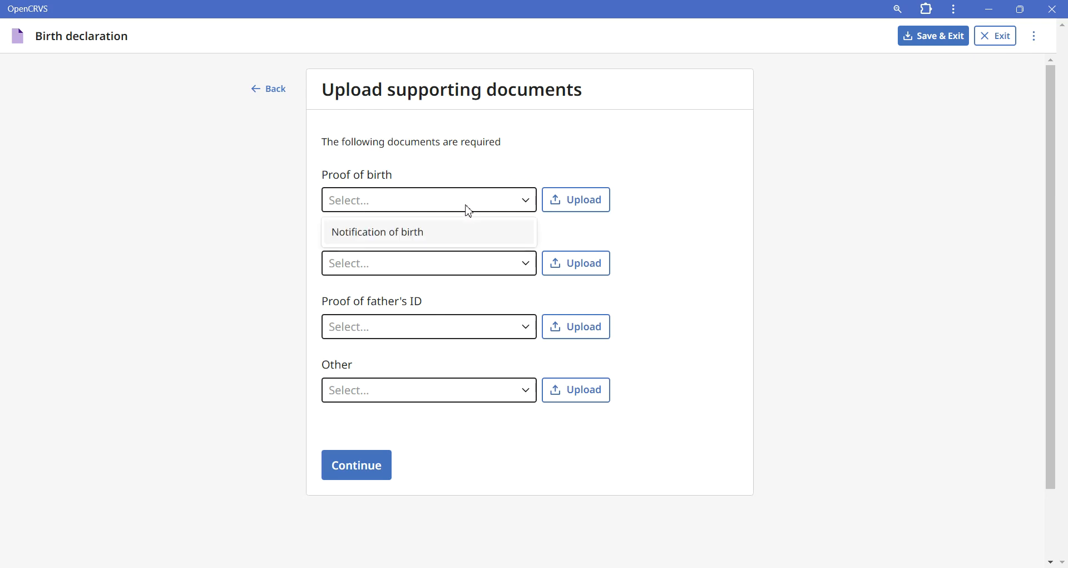
pyautogui.click(462, 241)
pyautogui.click(567, 201)
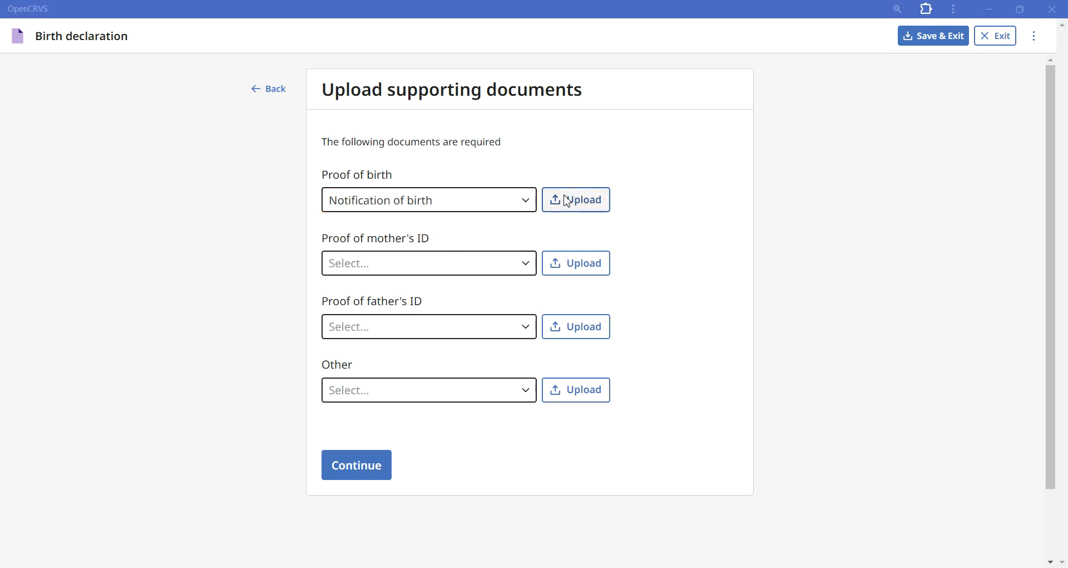
pyautogui.click(203, 133)
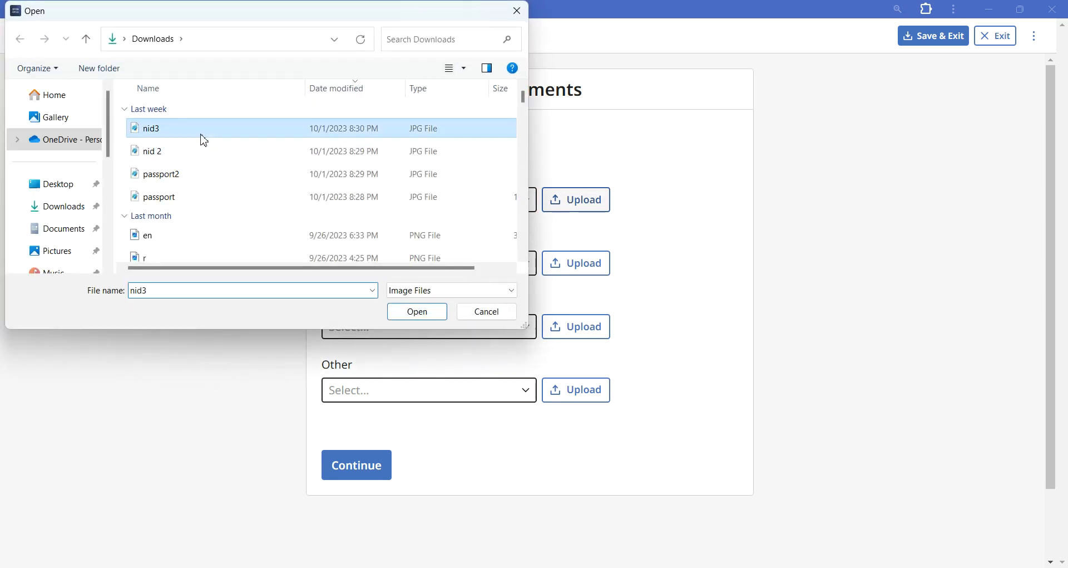
pyautogui.click(410, 315)
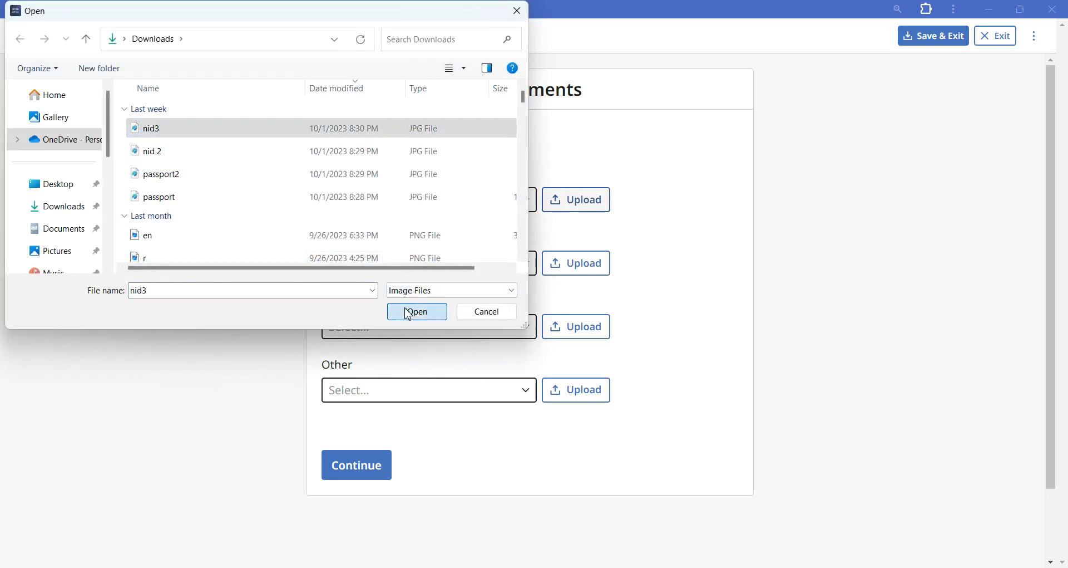
# Step: Upload the passport image from Downloads as proof of the mother's ID, with document type Passport
pyautogui.click(405, 301)
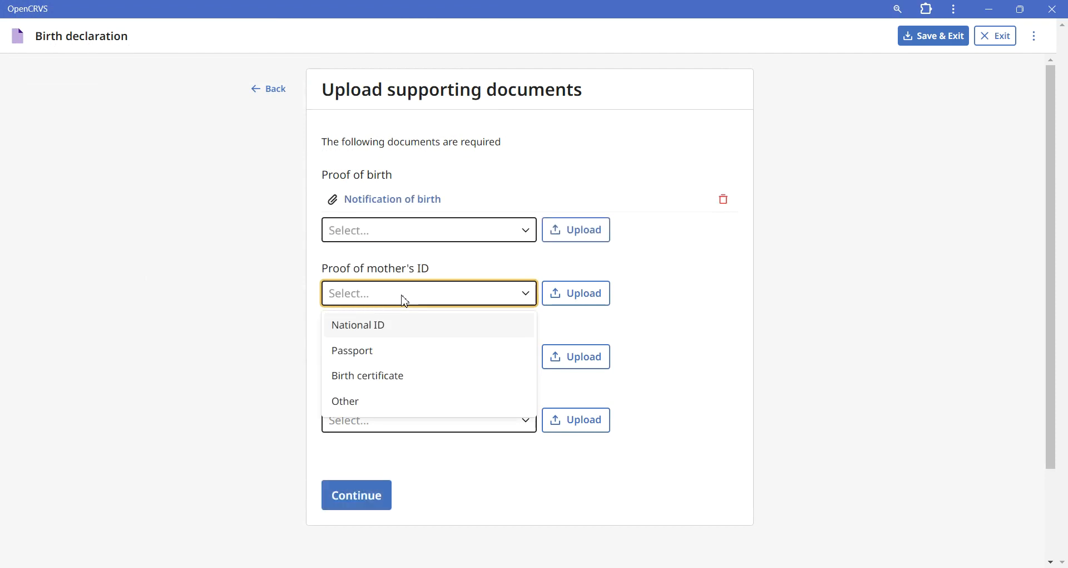
pyautogui.click(402, 357)
pyautogui.click(561, 305)
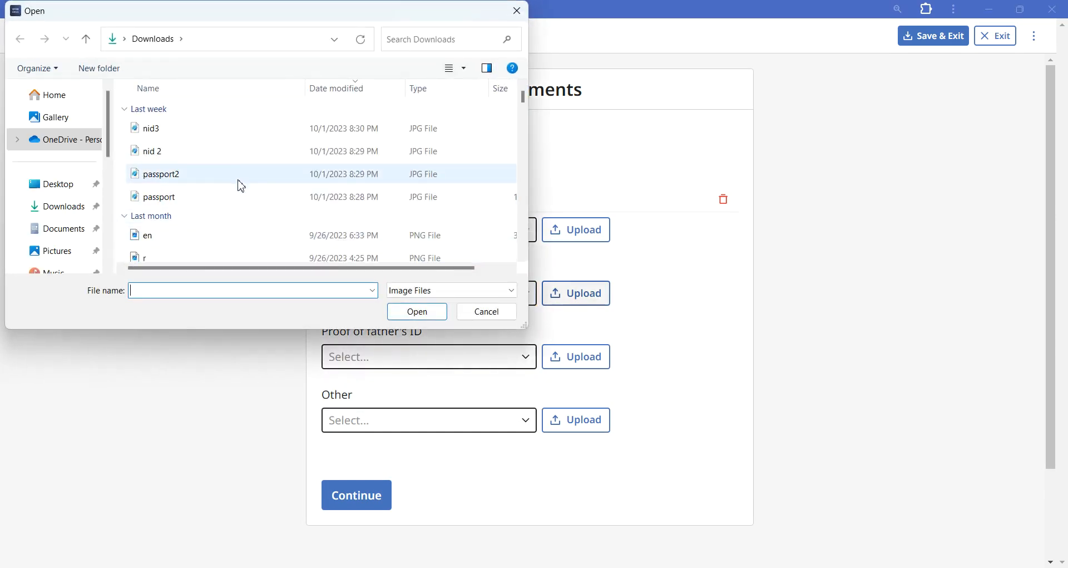
pyautogui.click(236, 200)
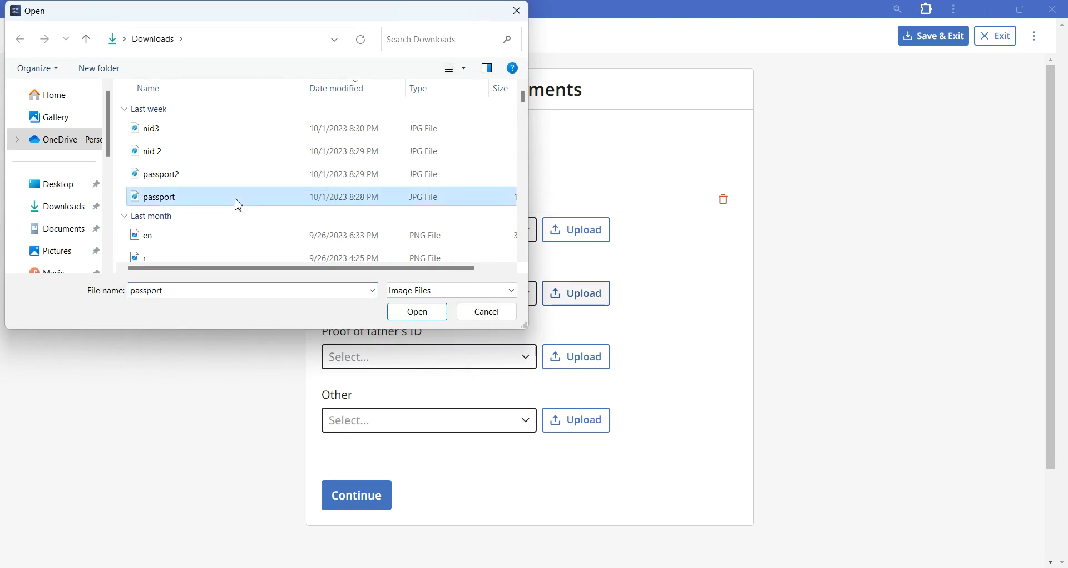
pyautogui.click(427, 309)
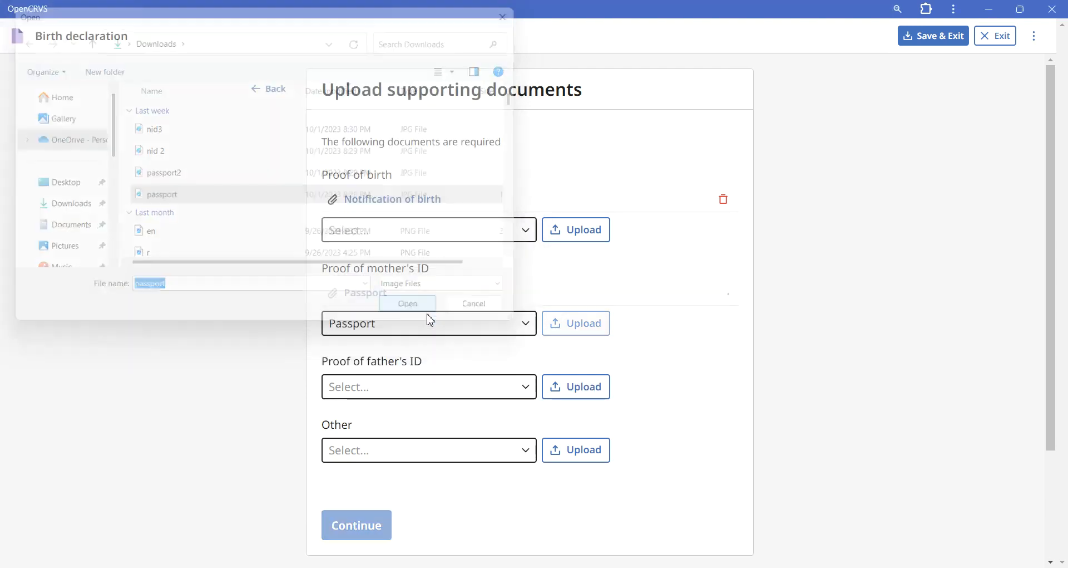
# Step: Upload the image passport2 from Downloads as proof of the father's ID, with document type Passport
pyautogui.click(419, 396)
pyautogui.click(407, 452)
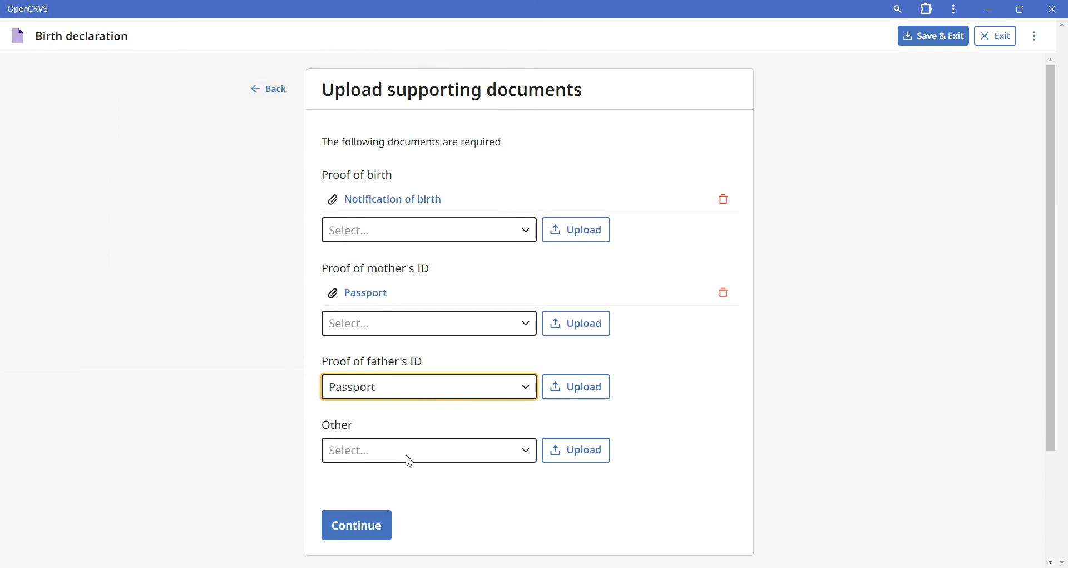
pyautogui.click(588, 385)
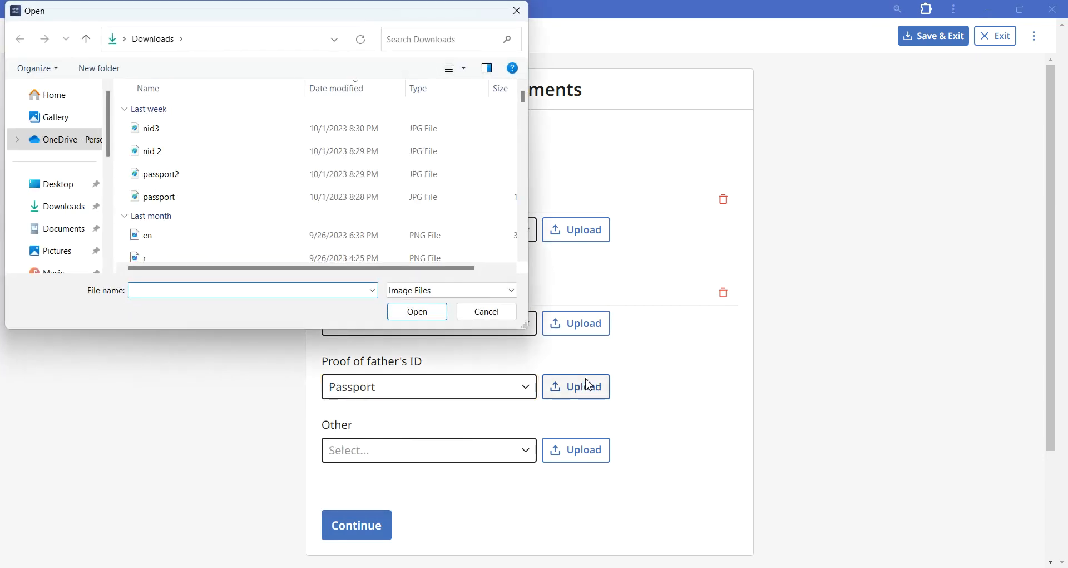
pyautogui.click(276, 182)
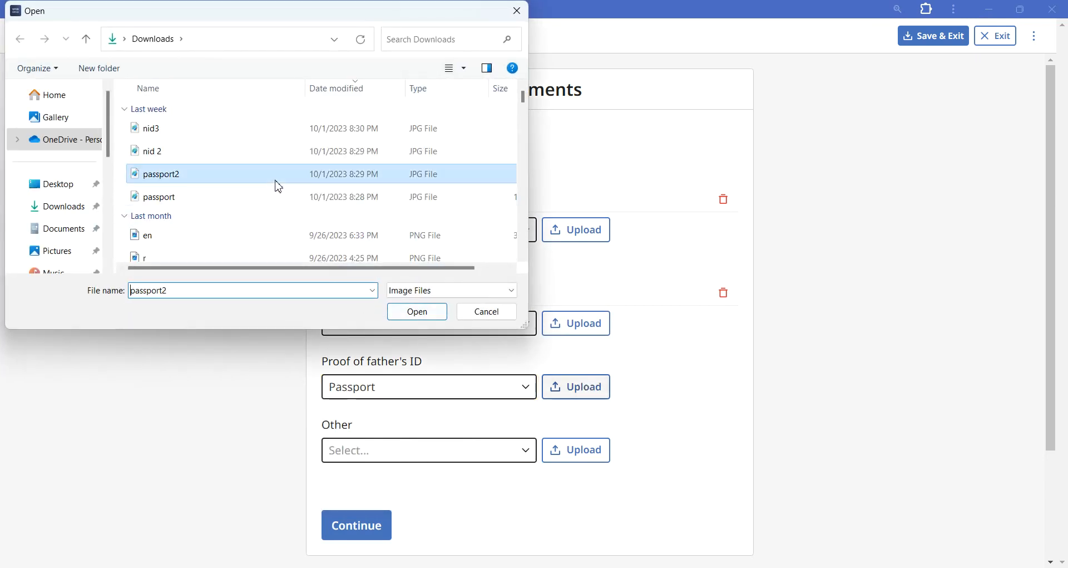
pyautogui.click(417, 313)
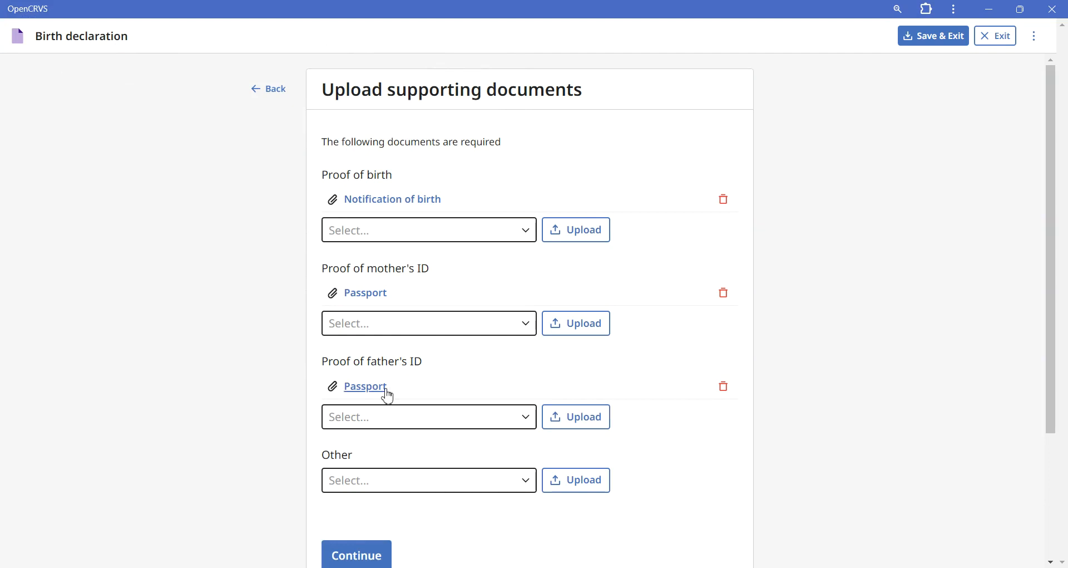
# Step: Delete the father's uploaded passport from its preview and continue to the declaration review
pyautogui.click(367, 387)
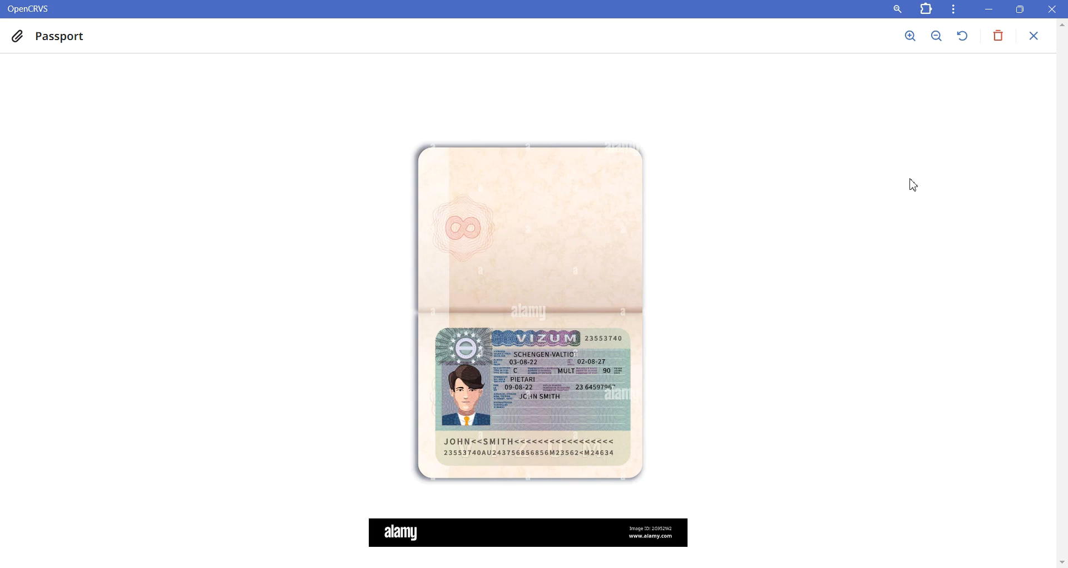
pyautogui.click(1000, 36)
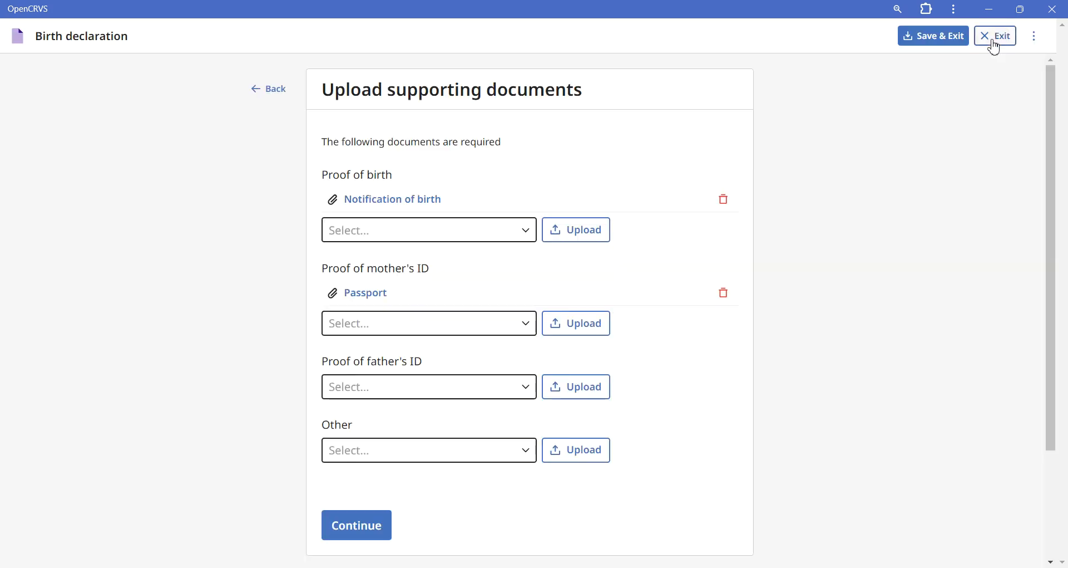
pyautogui.click(358, 525)
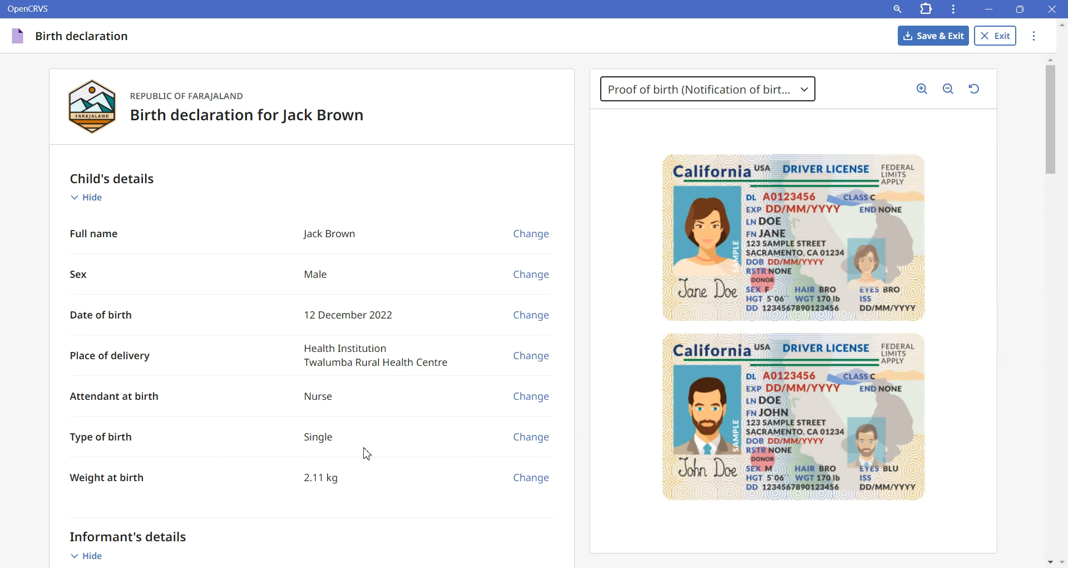
# Step: Review the child's and informant's details and display the mother's passport beside the declaration
pyautogui.scroll(-3, 367, 454)
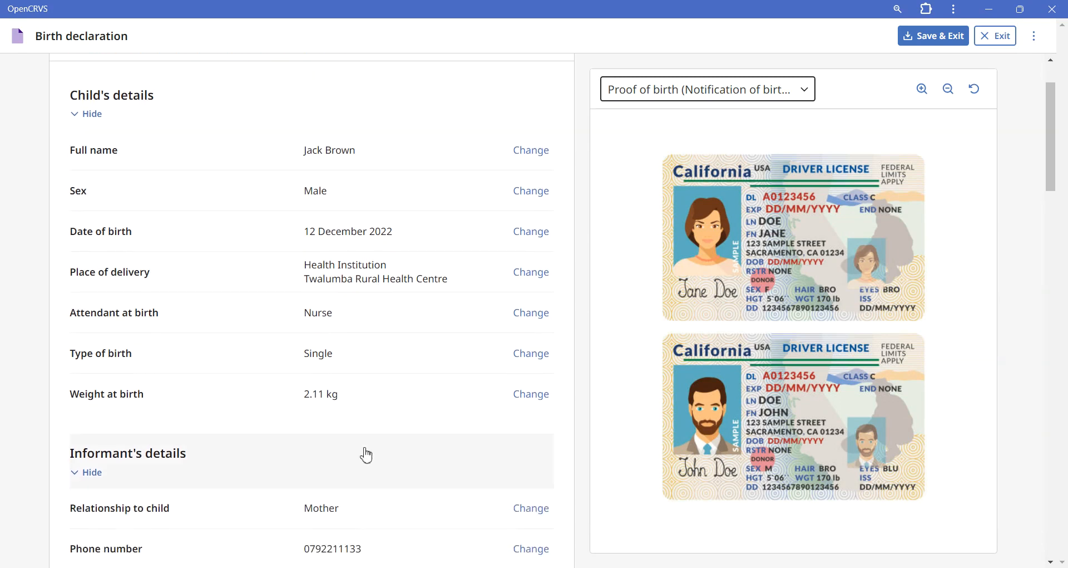
pyautogui.scroll(-1, 368, 455)
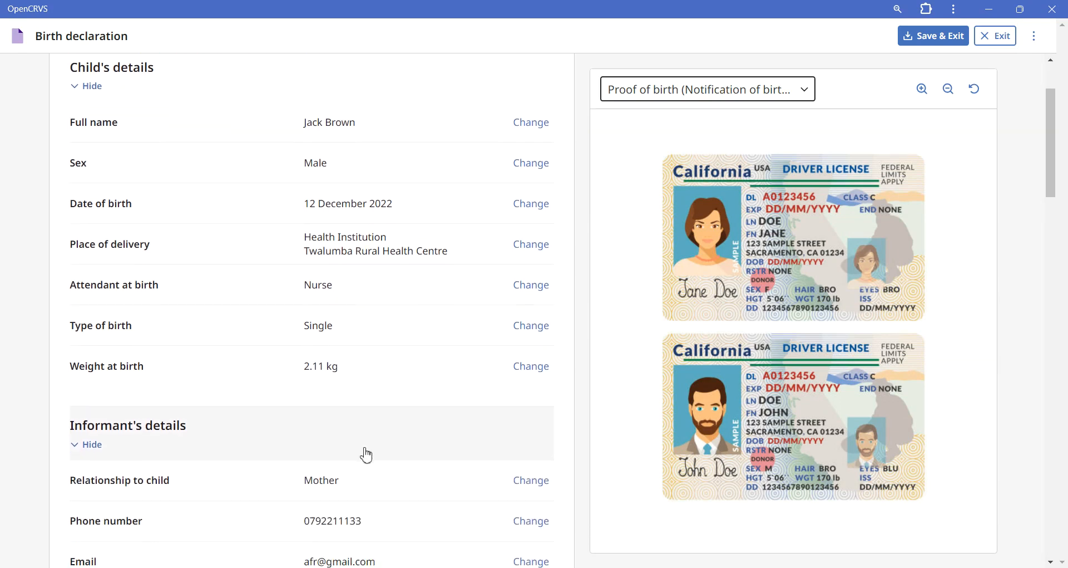
pyautogui.scroll(-3, 367, 454)
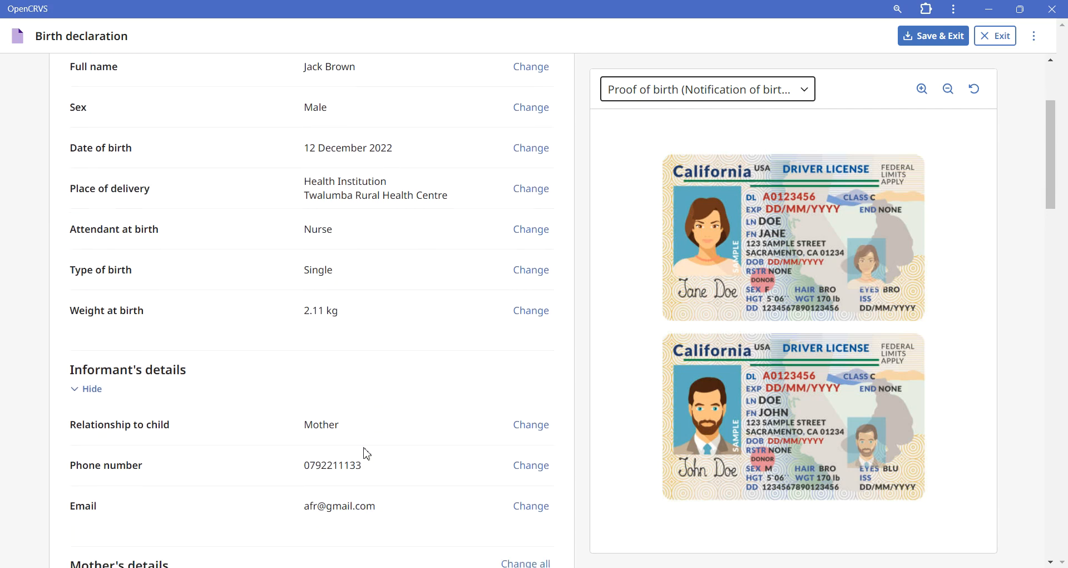
pyautogui.scroll(-7, 367, 453)
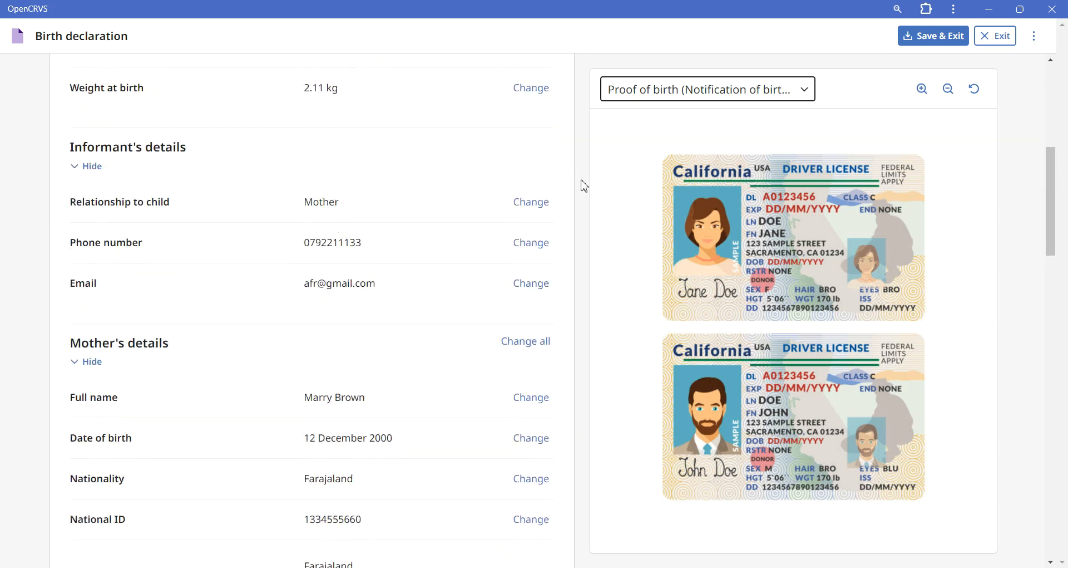
pyautogui.click(660, 94)
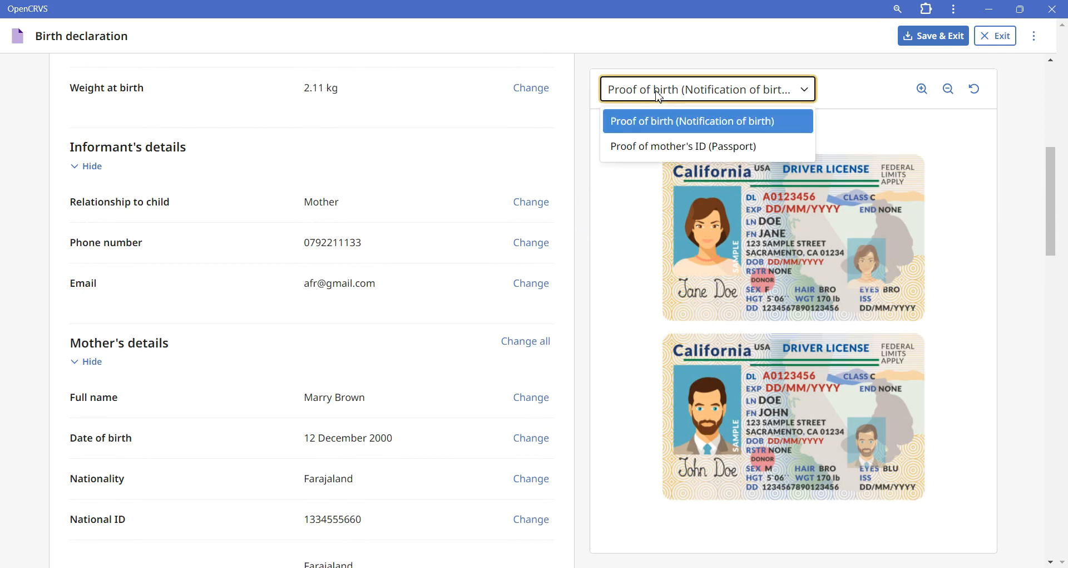
pyautogui.click(656, 147)
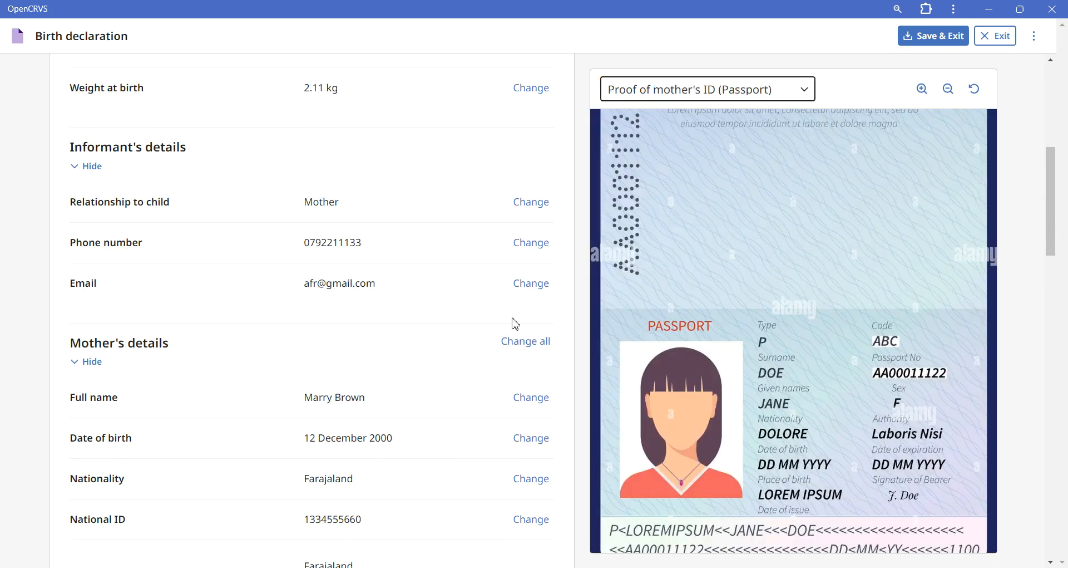
# Step: Change the day in the mother's date of birth and return to the declaration review
pyautogui.click(531, 439)
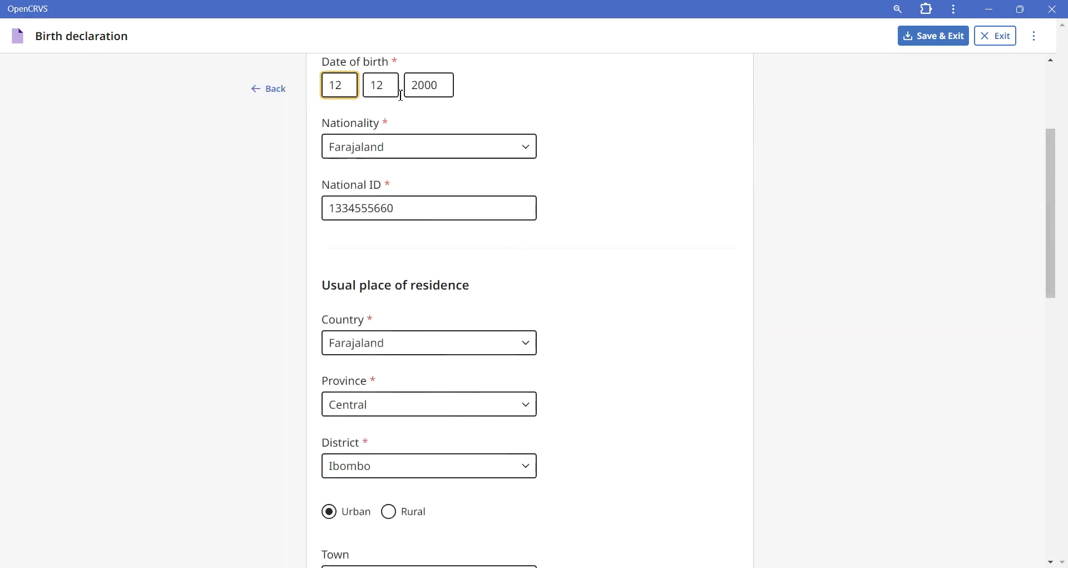
pyautogui.press('BackSpace')
pyautogui.press('BackSpace')
pyautogui.write('8')
pyautogui.click(624, 222)
pyautogui.scroll(-1, 628, 224)
pyautogui.scroll(-10, 625, 223)
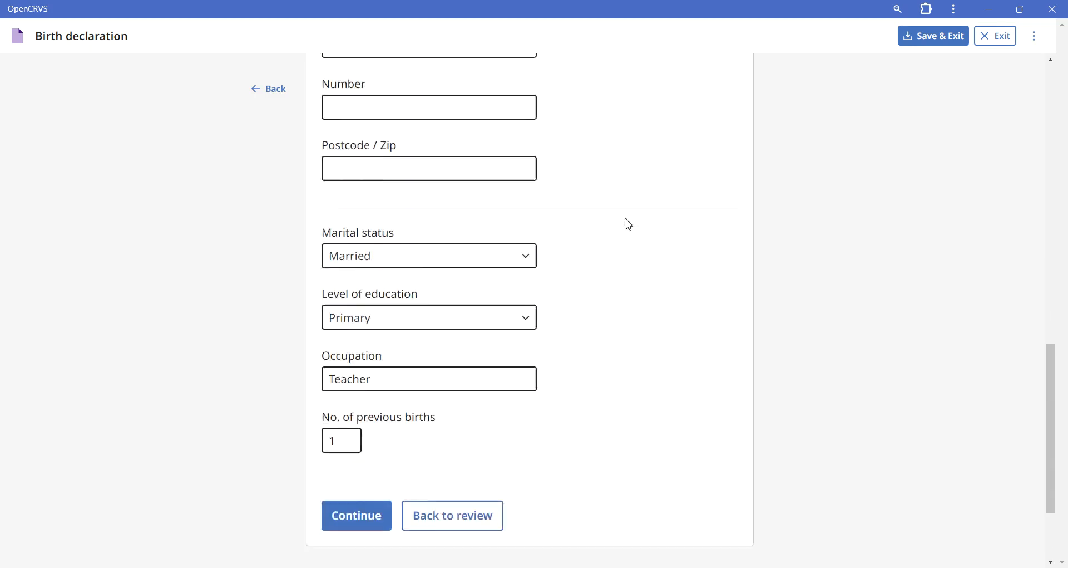
pyautogui.click(480, 393)
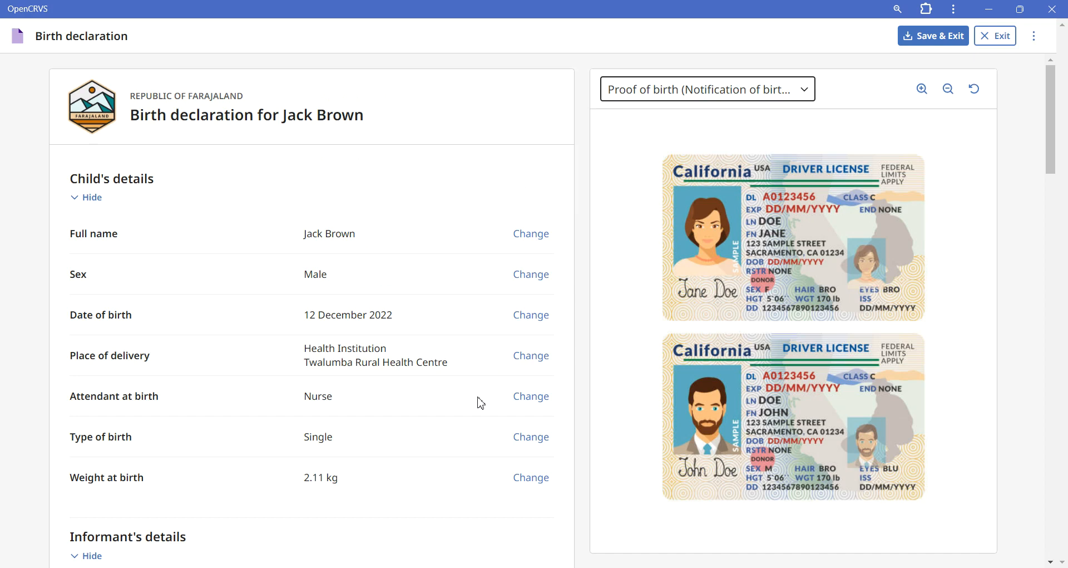
# Step: Draw the informant's electronic signature by hand and apply it to the declaration
pyautogui.scroll(-12, 481, 402)
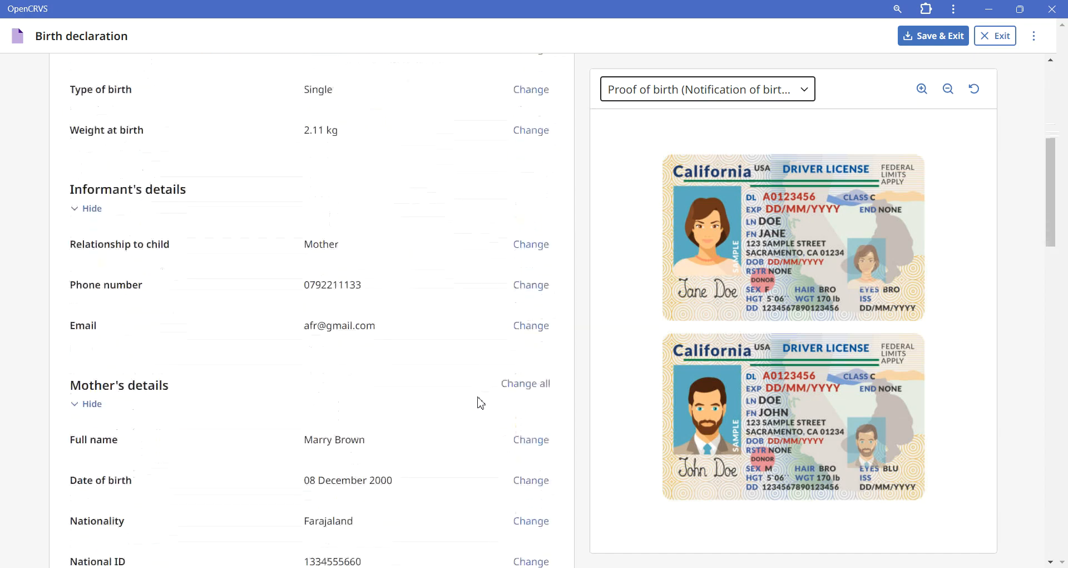
pyautogui.scroll(-8, 482, 402)
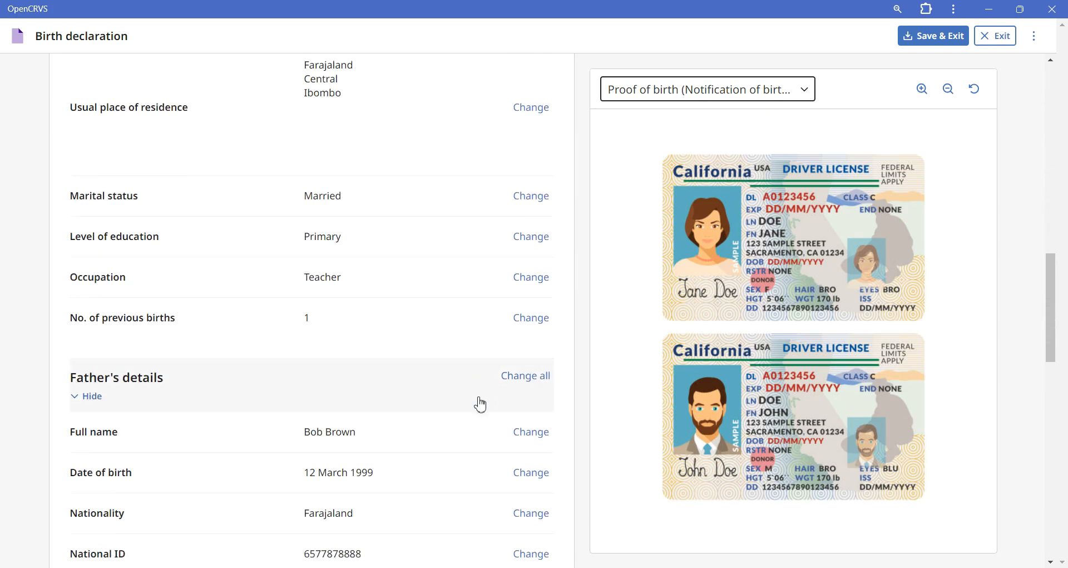
pyautogui.scroll(-8, 481, 402)
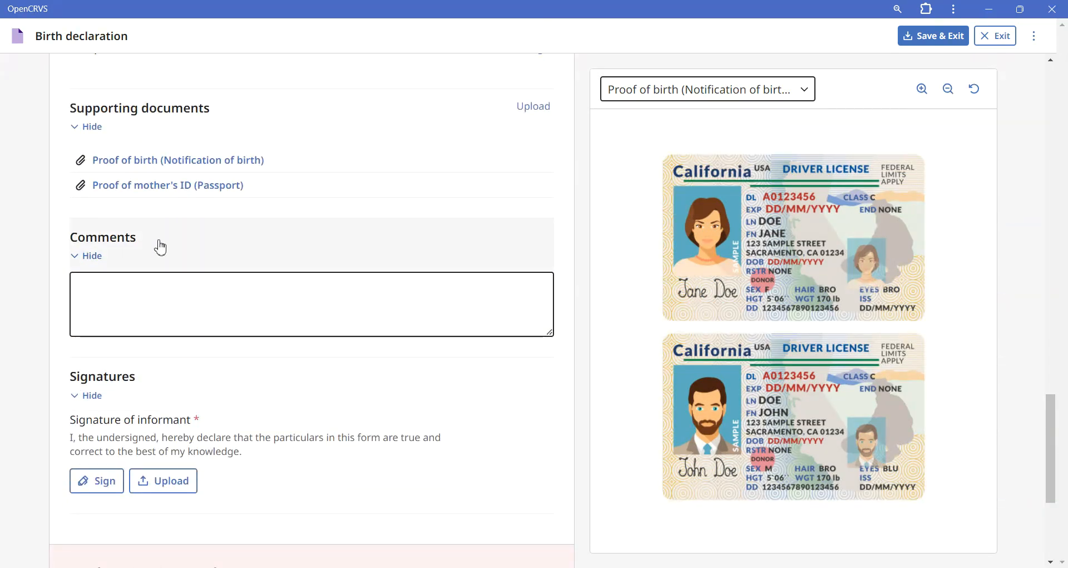
pyautogui.click(93, 482)
pyautogui.moveTo(558, 281)
pyautogui.mouseDown()
pyautogui.moveTo(508, 304)
pyautogui.moveTo(499, 298)
pyautogui.moveTo(547, 315)
pyautogui.moveTo(619, 297)
pyautogui.mouseUp()
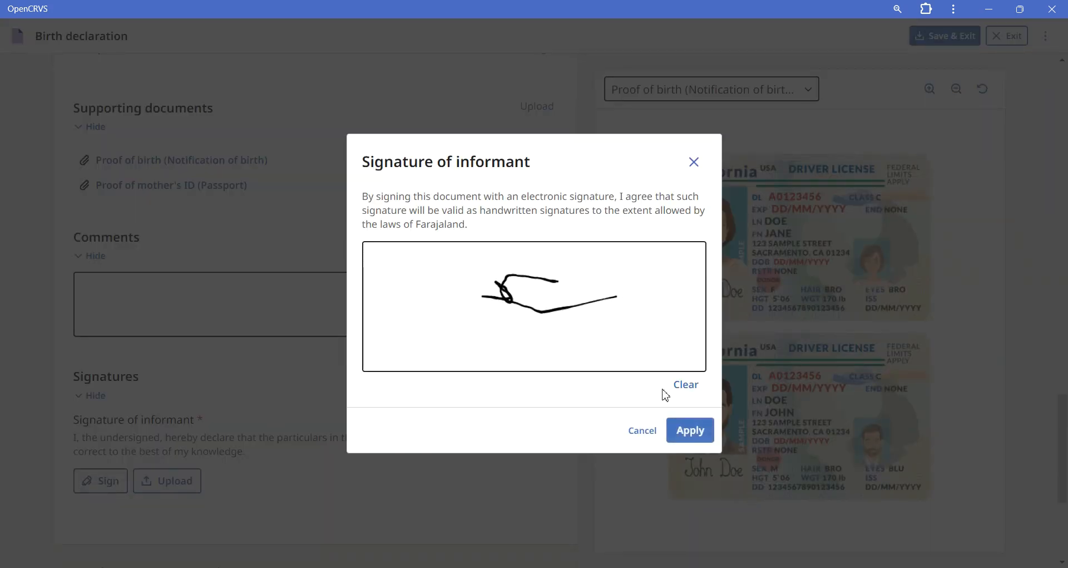
pyautogui.click(676, 439)
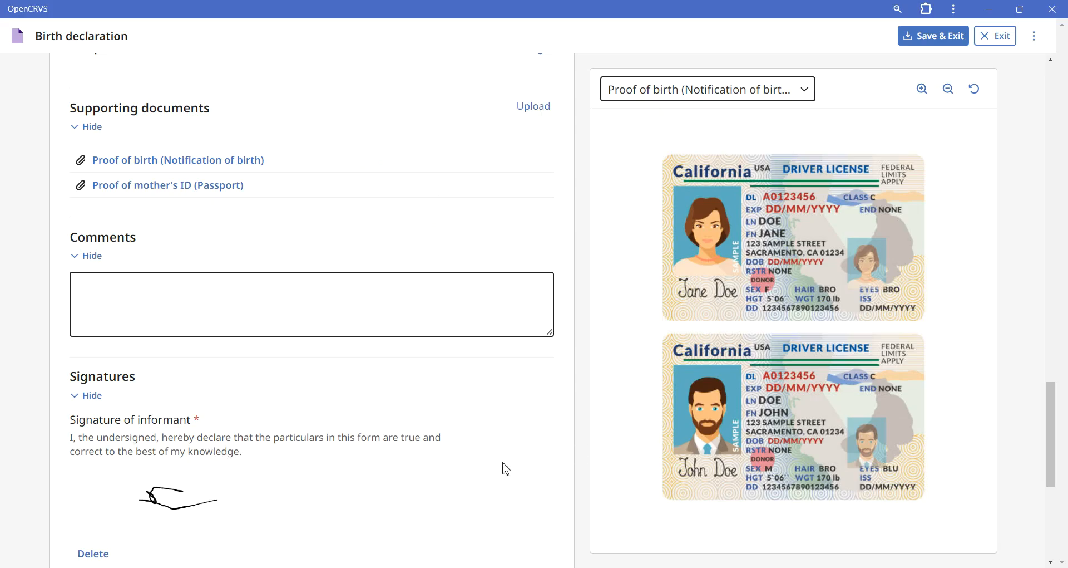
# Step: Send the signed birth declaration to the registrar for approval and confirm the submission
pyautogui.scroll(-2, 506, 469)
pyautogui.scroll(-3, 507, 469)
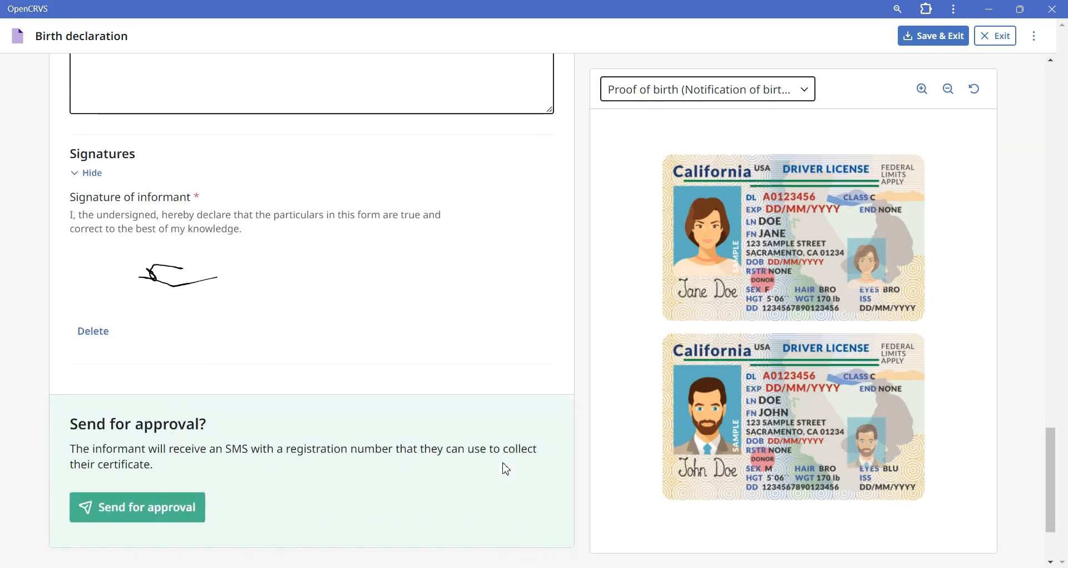
pyautogui.click(184, 505)
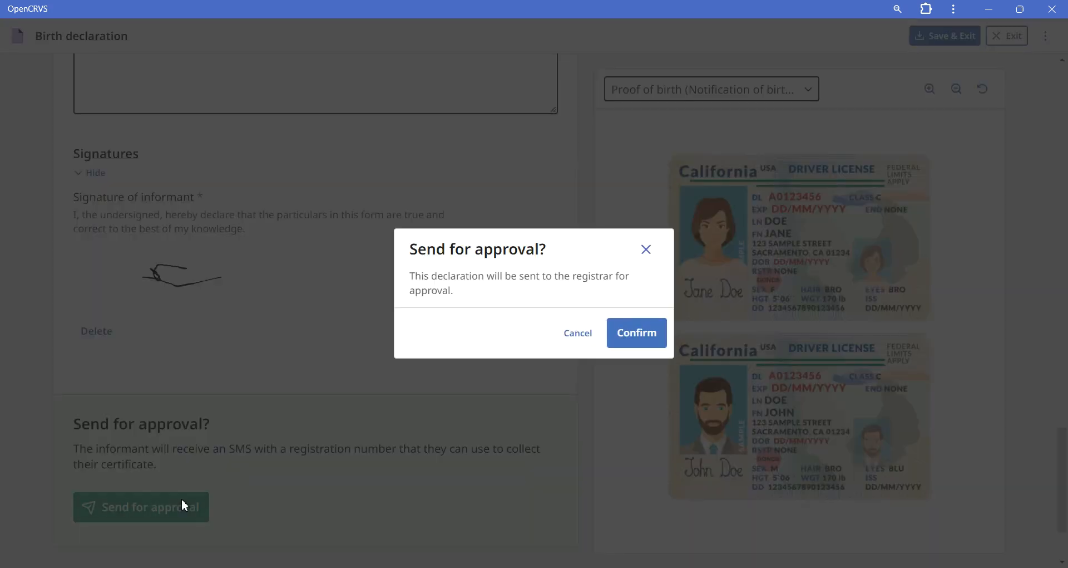
pyautogui.click(647, 345)
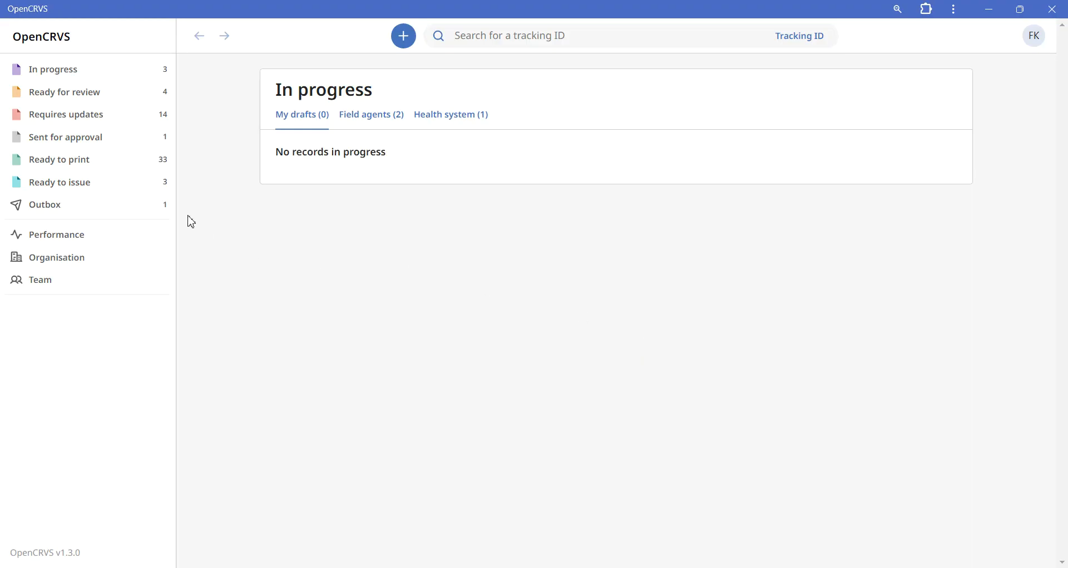
# Step: Check the outbox, and open the newly submitted child's record from the declarations sent for approval
pyautogui.click(137, 213)
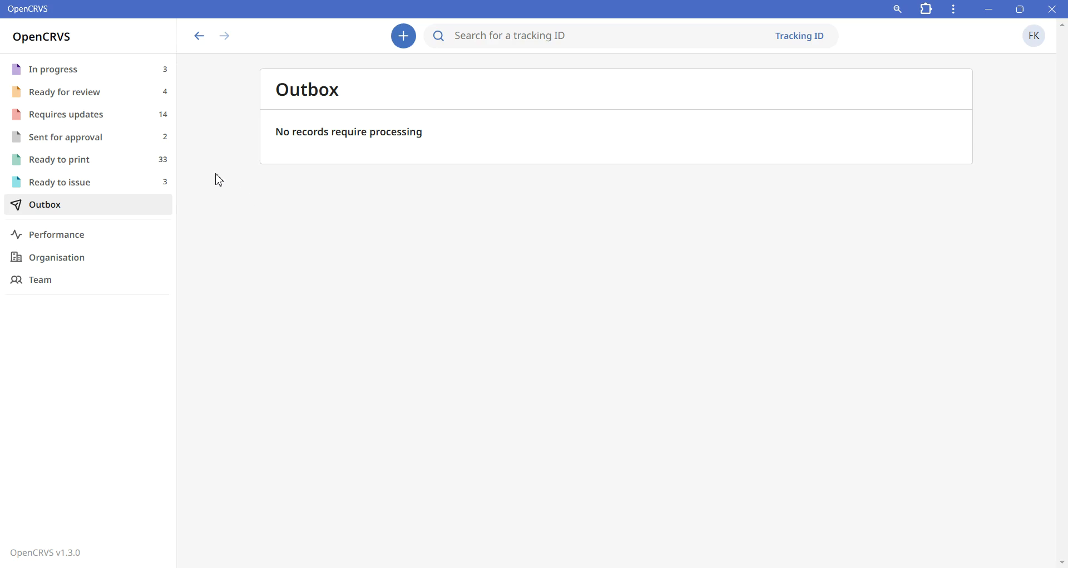
pyautogui.click(140, 151)
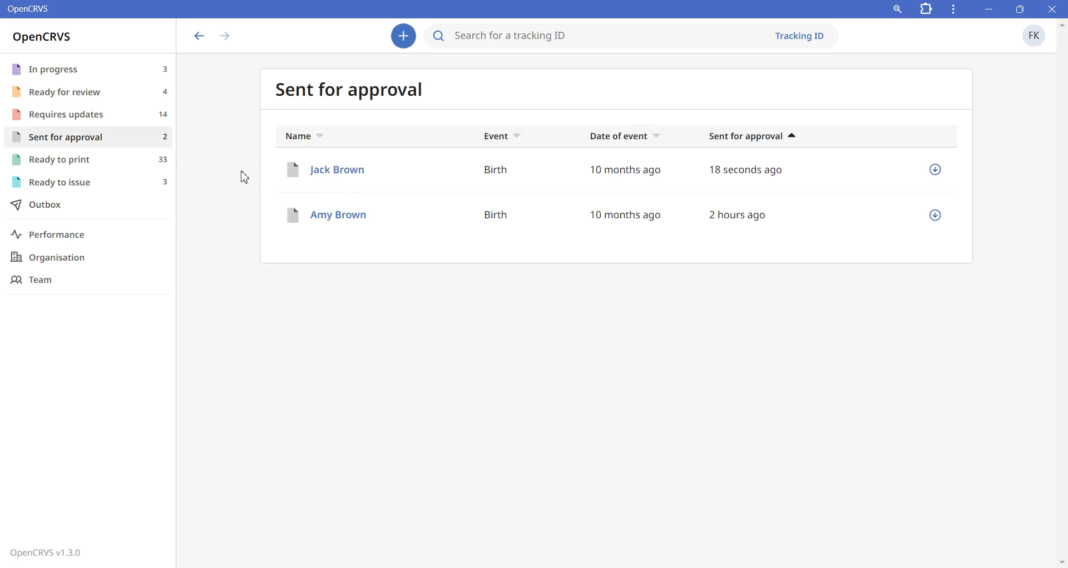
pyautogui.click(350, 177)
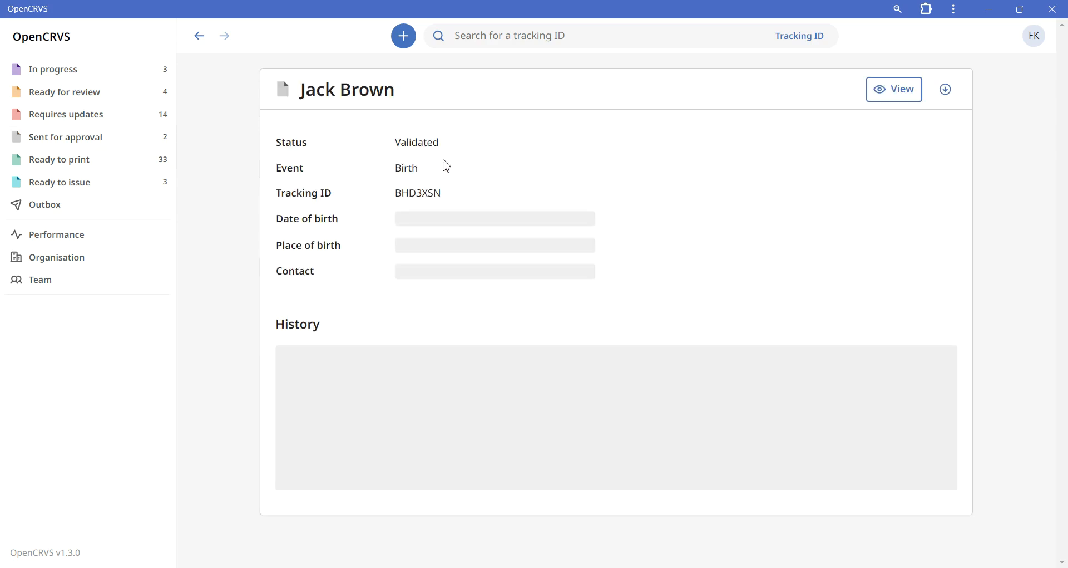